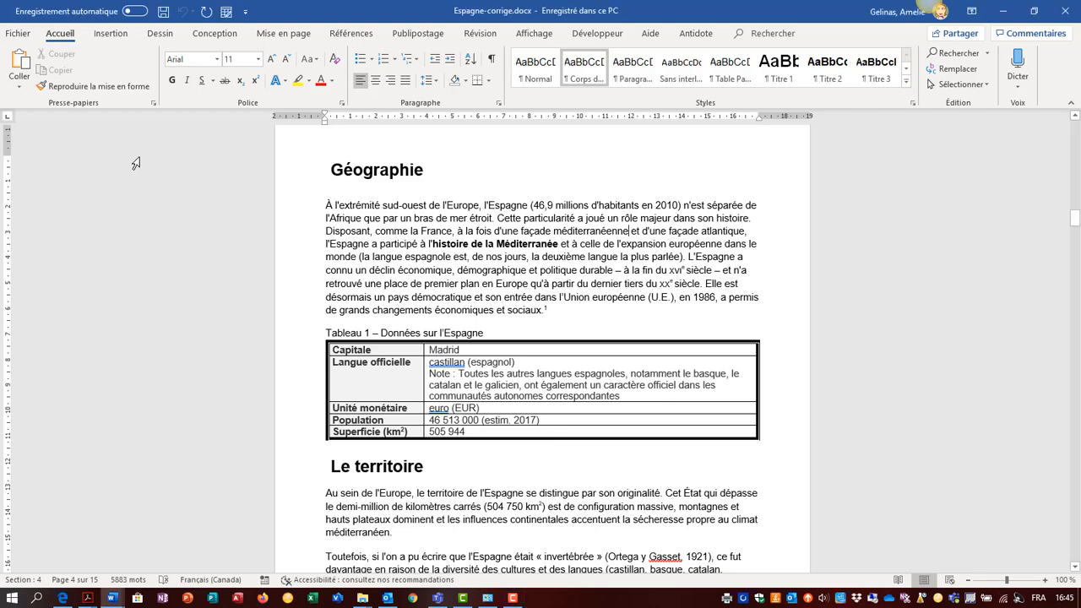
Insert a new comment on "l'Europe," in the first line of the Géographie section
{"action": "left_click", "coordinate": [481, 34]}
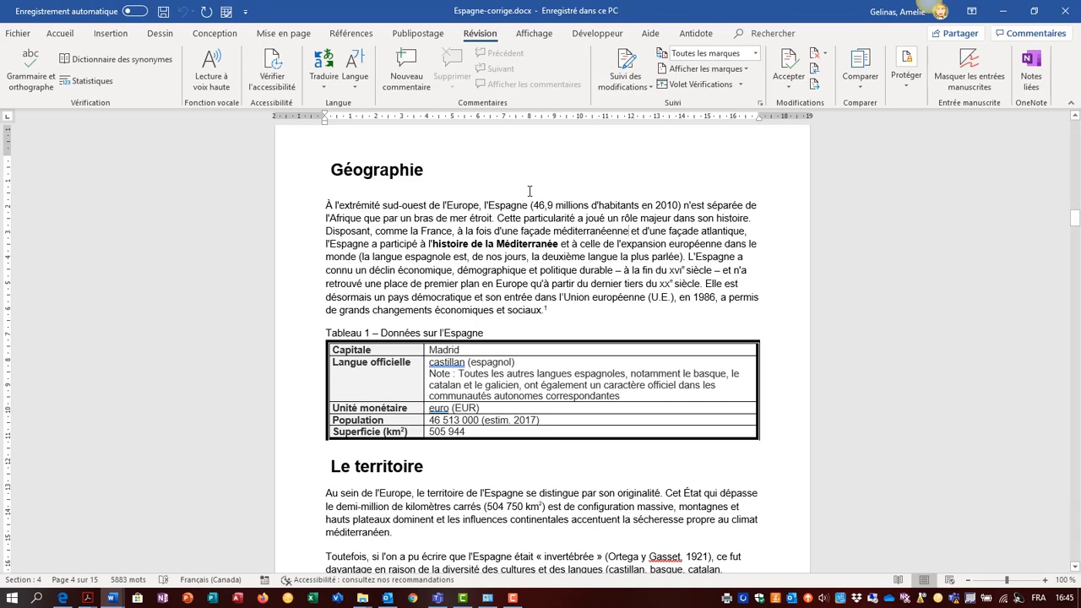
{"action": "left_click", "coordinate": [479, 205]}
{"action": "left_click", "coordinate": [403, 67]}
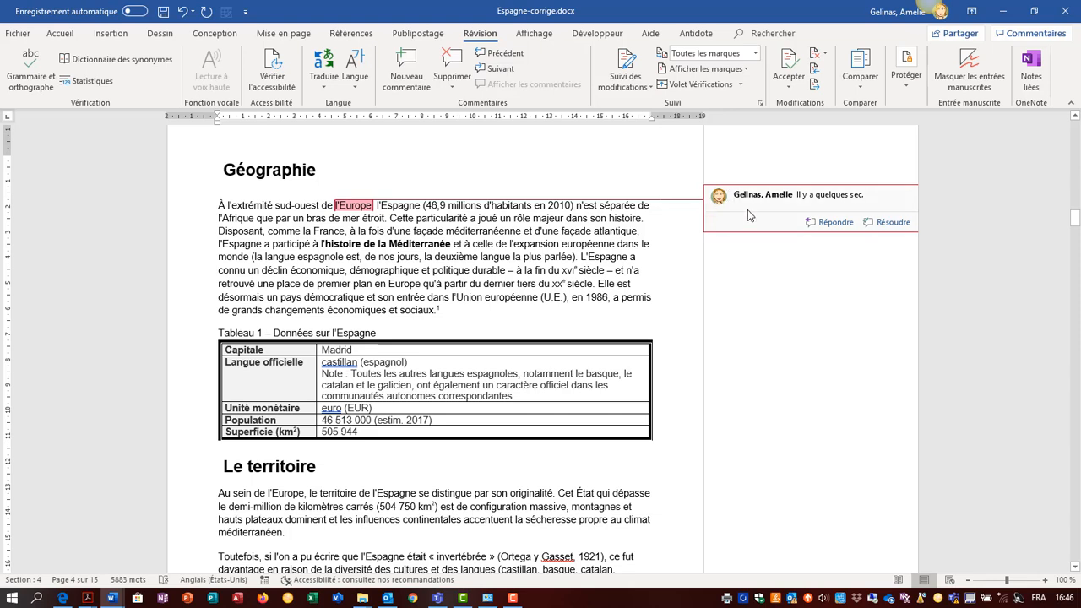
Check the user name and initials in the general Word options and close the options without changing anything
{"action": "left_click", "coordinate": [17, 34]}
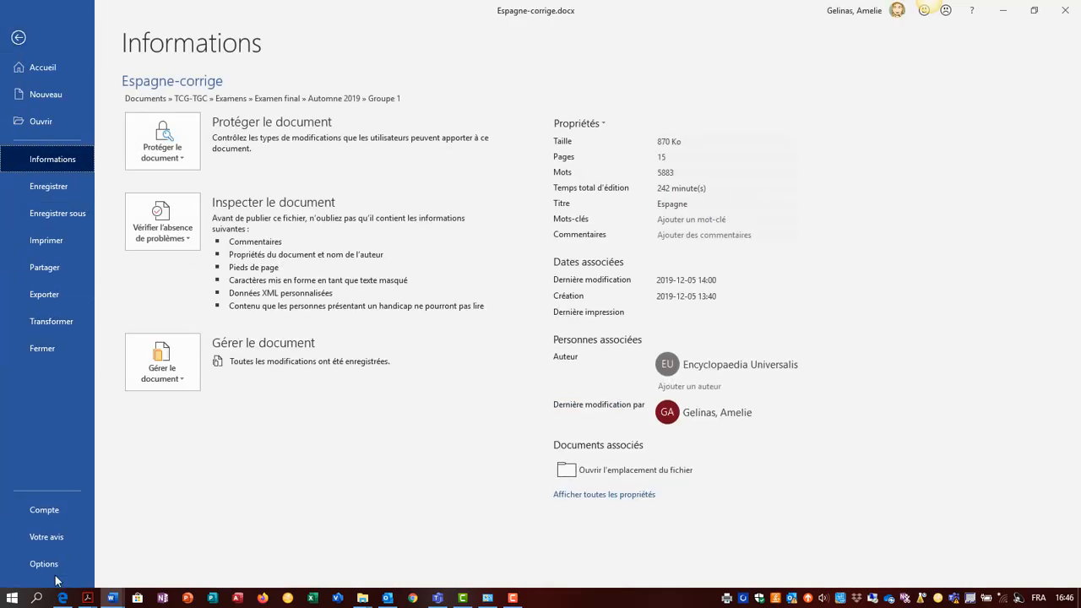
{"action": "left_click", "coordinate": [54, 572]}
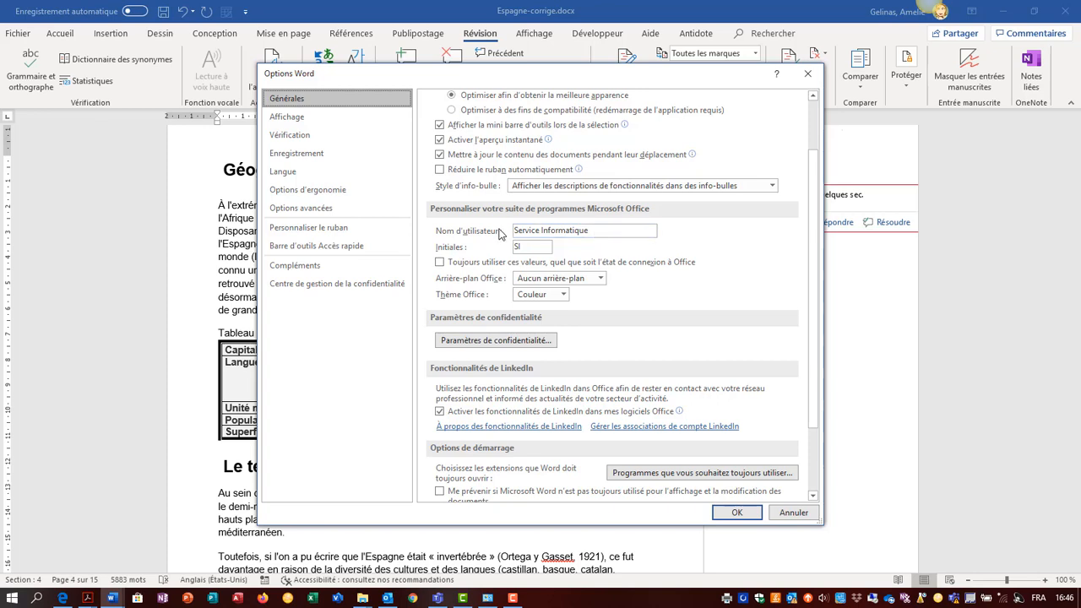
{"action": "left_click", "coordinate": [531, 246]}
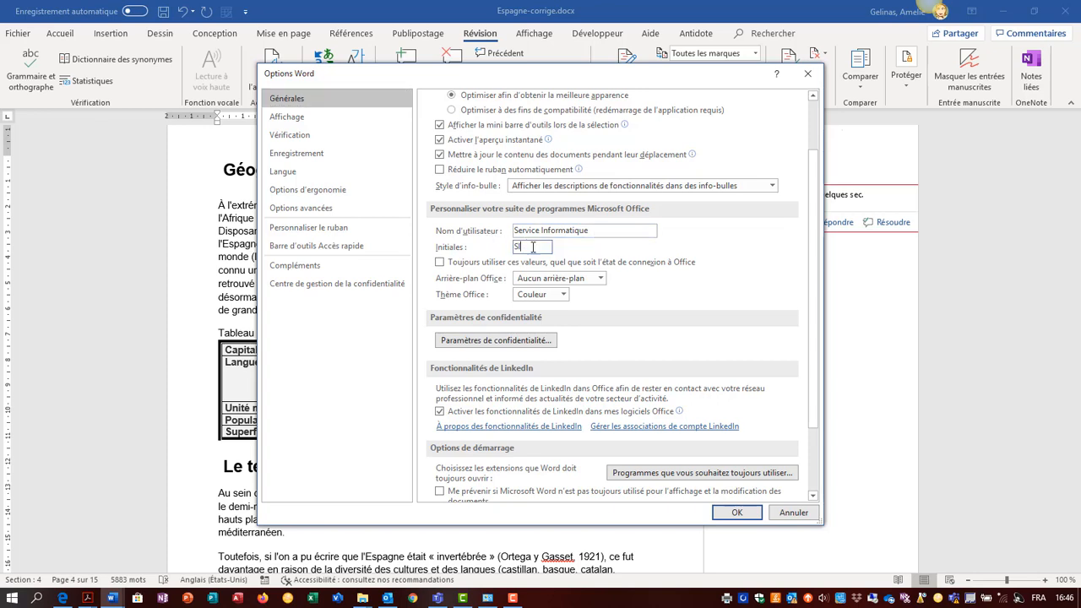
{"action": "left_click", "coordinate": [792, 511]}
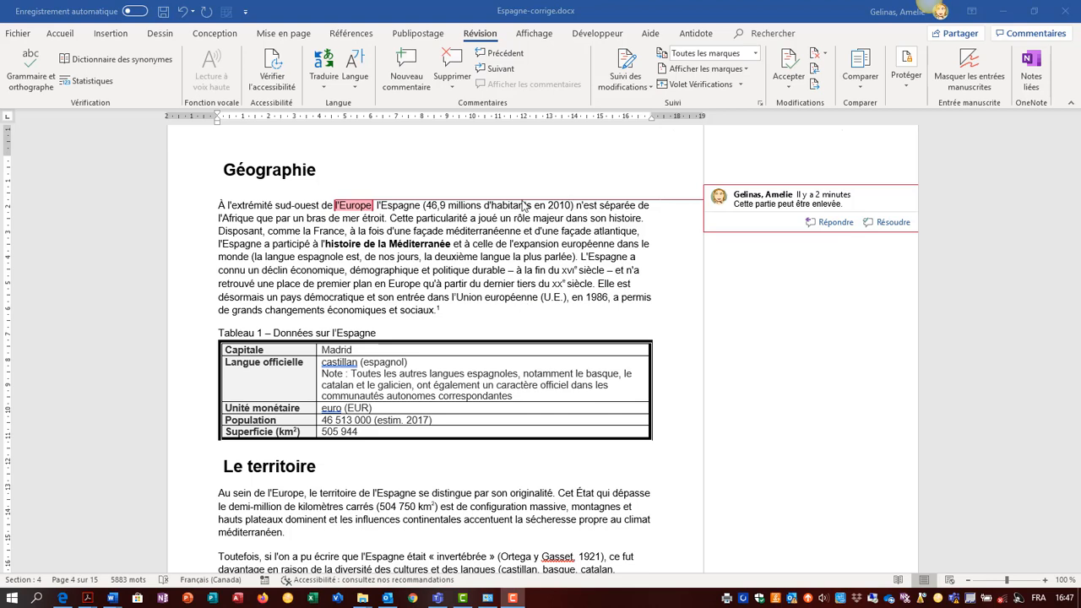
Reply "Fait!" to the comment attached to "l'Europe," in the Géographie section
{"action": "left_click", "coordinate": [483, 246]}
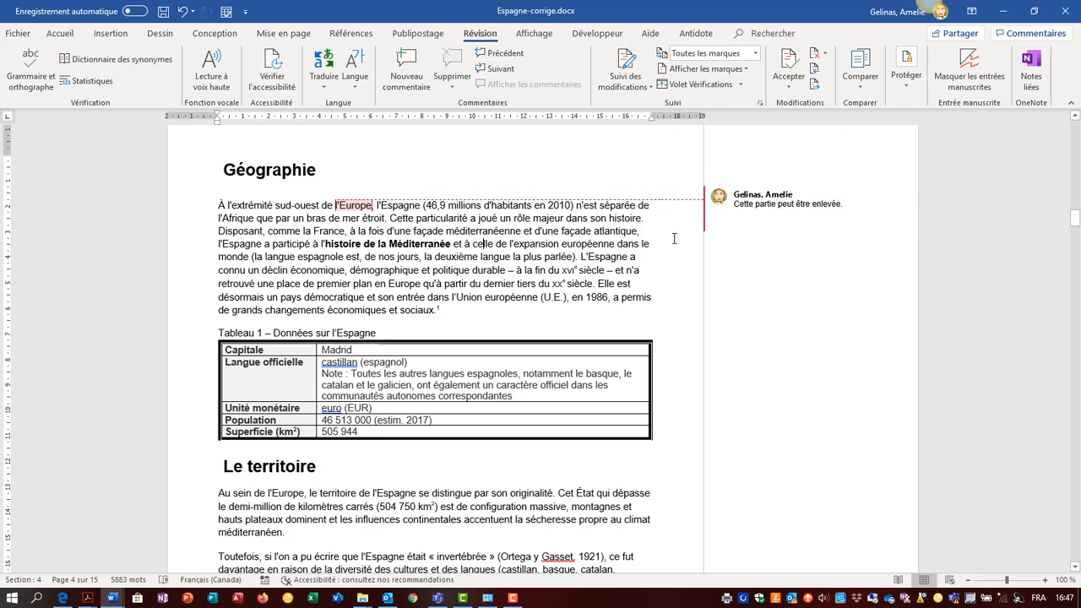
{"action": "mouse_move", "coordinate": [731, 217]}
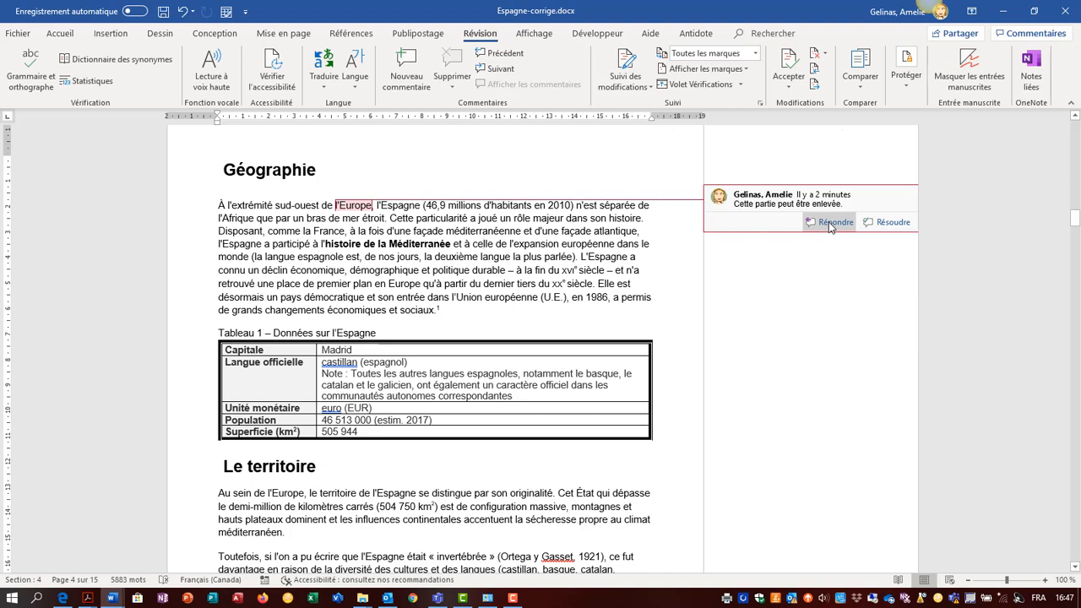
{"action": "left_click", "coordinate": [830, 224]}
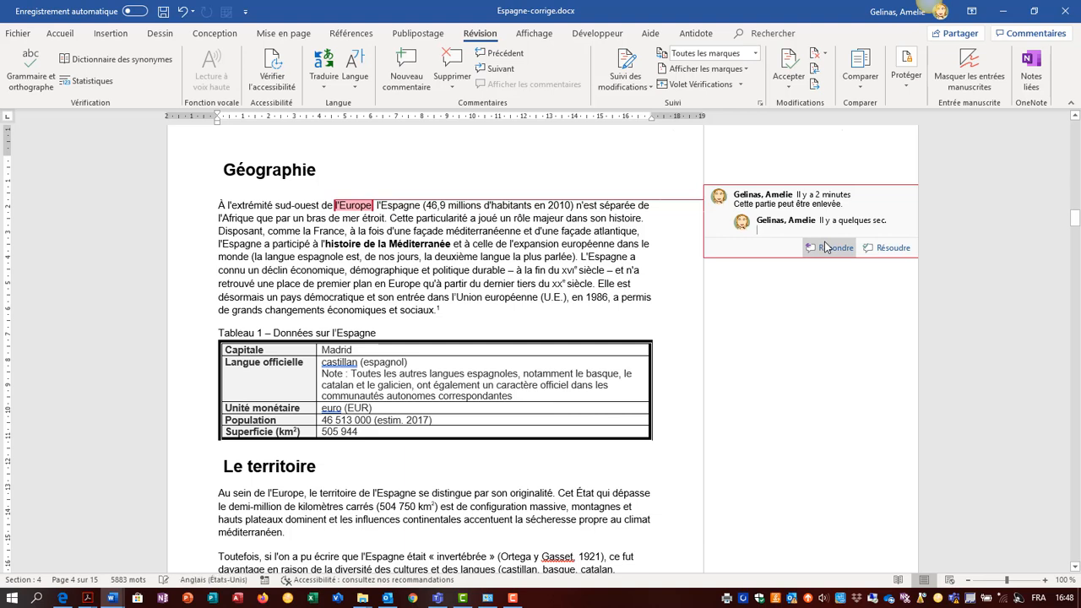
{"action": "type", "text": "Fait!"}
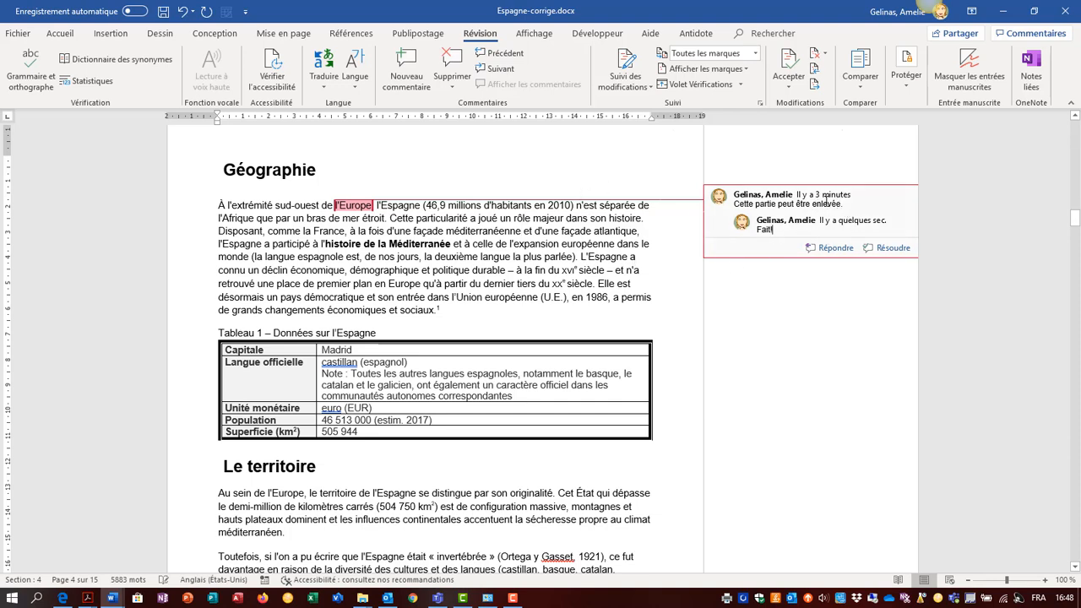
Delete the "Fait!" reply and select the original comment on "l'Europe,"
{"action": "left_click", "coordinate": [452, 65]}
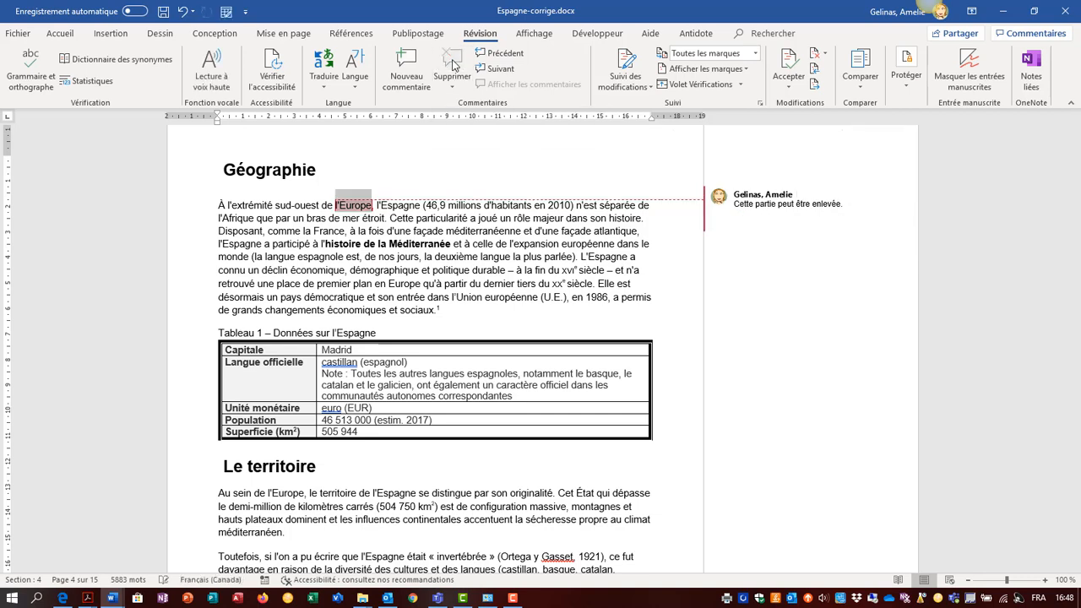
{"action": "left_click", "coordinate": [756, 228]}
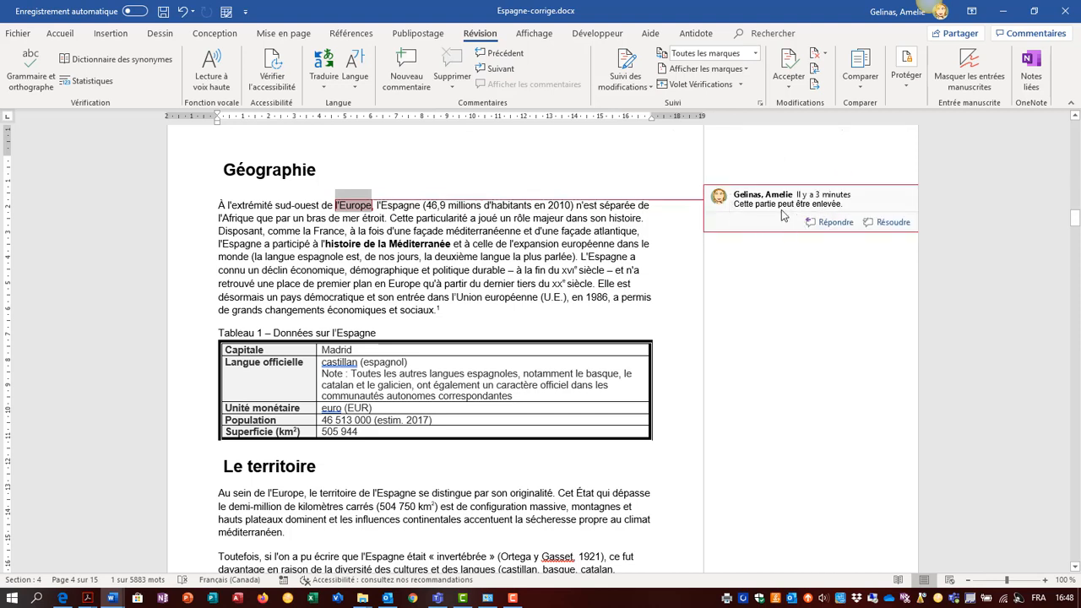
{"action": "left_click", "coordinate": [781, 209]}
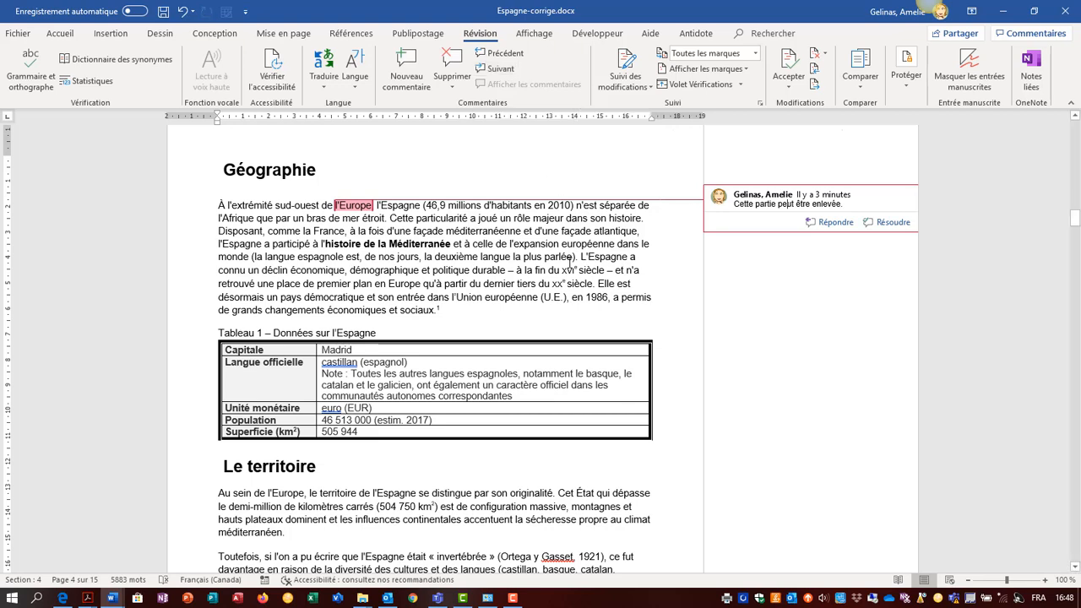
Turn on change tracking for the document
{"action": "left_click", "coordinate": [312, 210]}
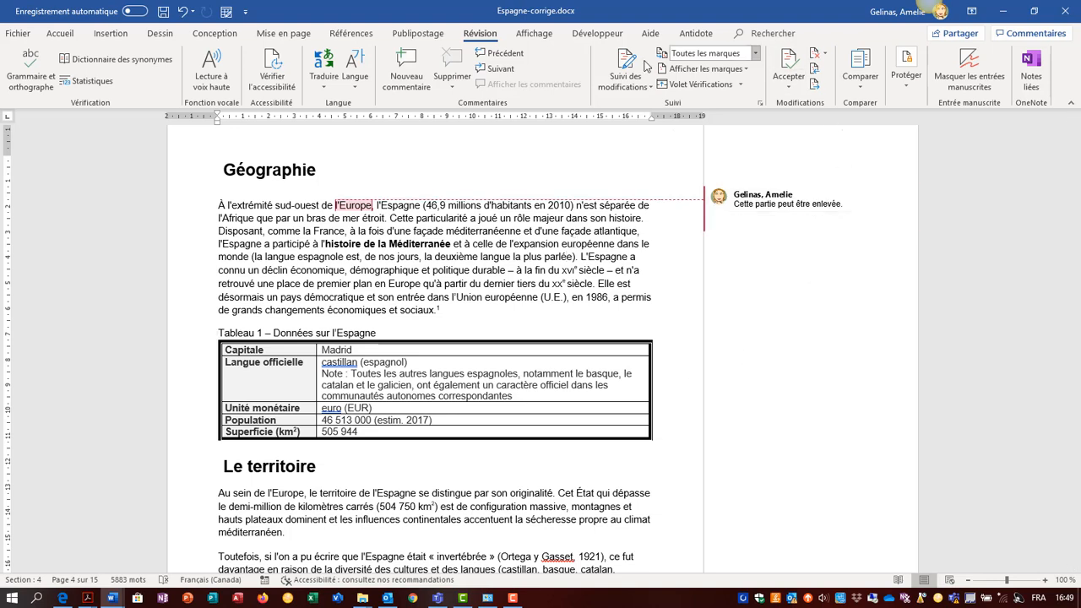
{"action": "left_click", "coordinate": [638, 93]}
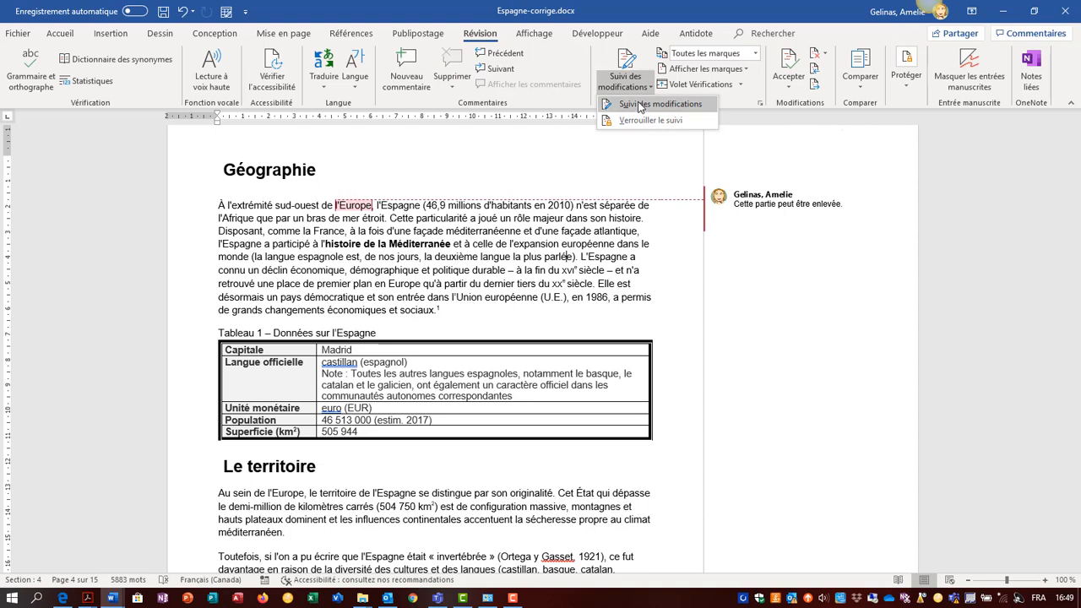
{"action": "left_click", "coordinate": [639, 104]}
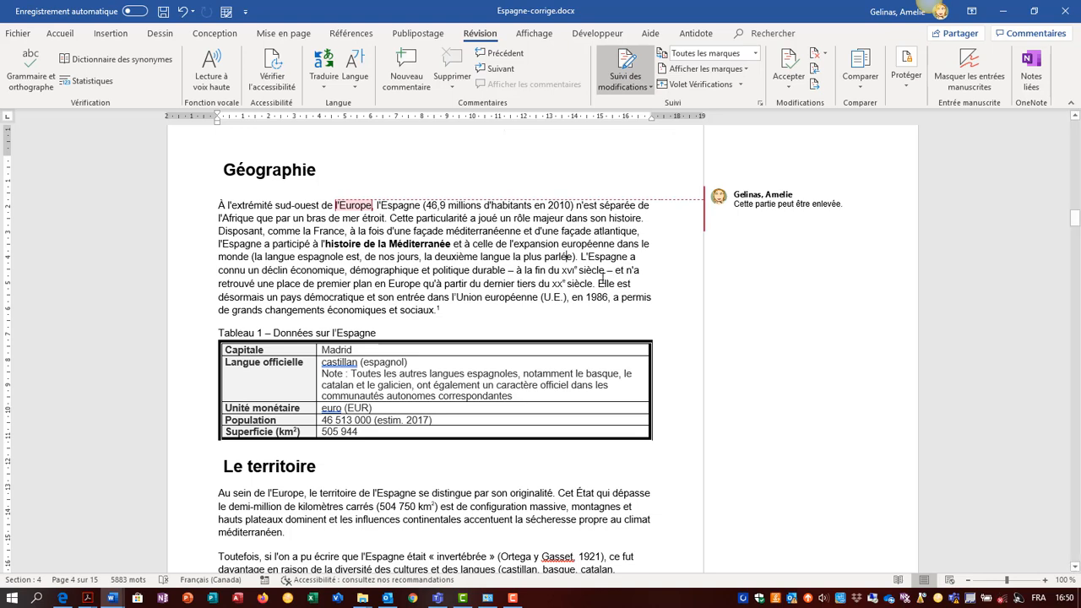
Delete "sud-ouest" from the first sentence of the Géographie section as a tracked change
{"action": "left_click_drag", "start_coordinate": [601, 281], "coordinate": [318, 285]}
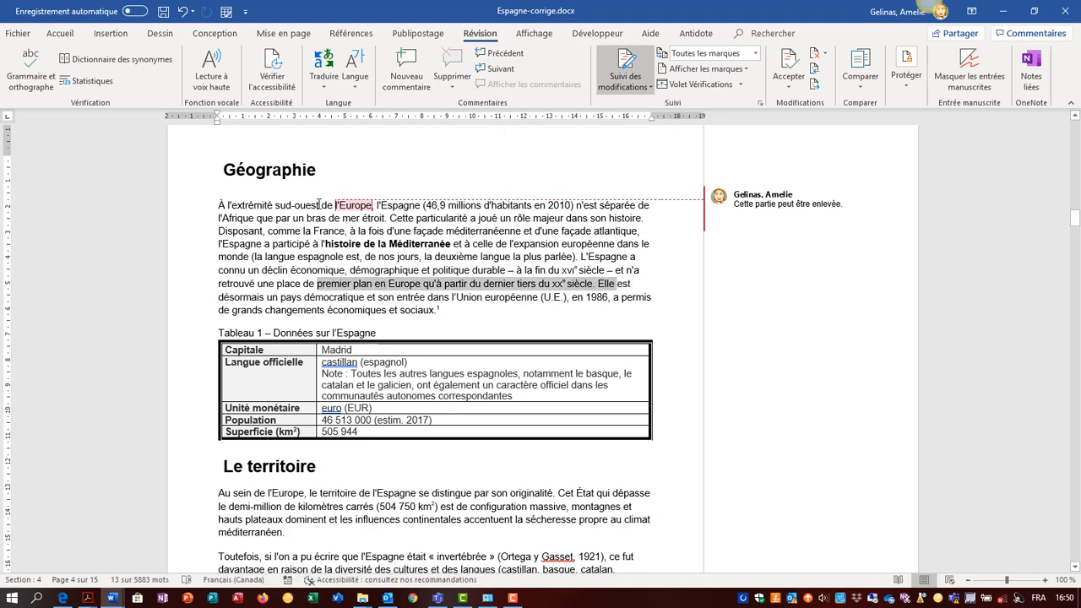
{"action": "left_click_drag", "start_coordinate": [318, 205], "coordinate": [284, 205]}
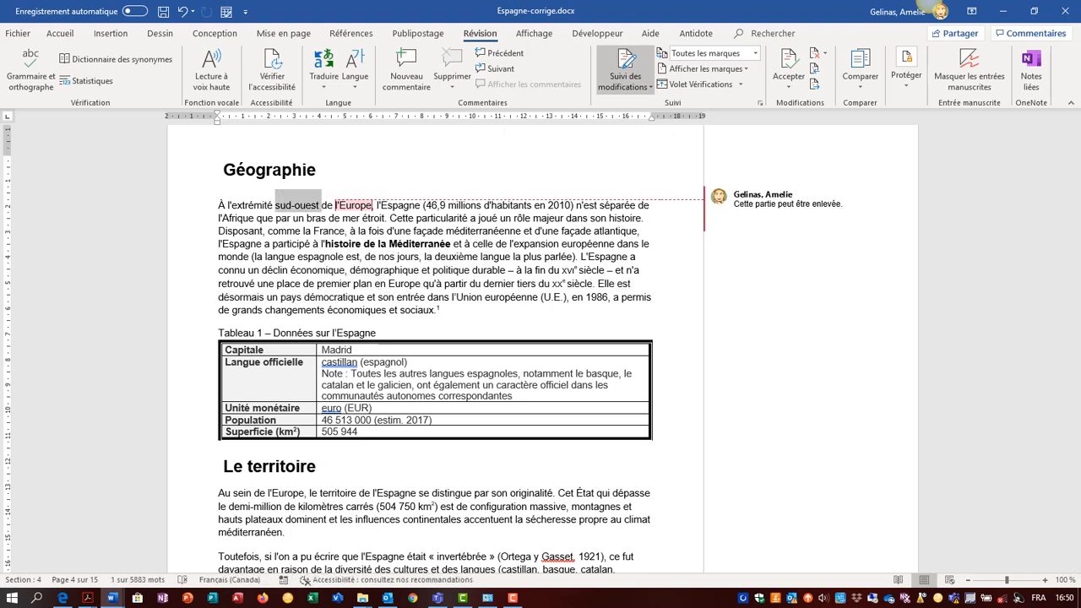
{"action": "key", "text": "Delete"}
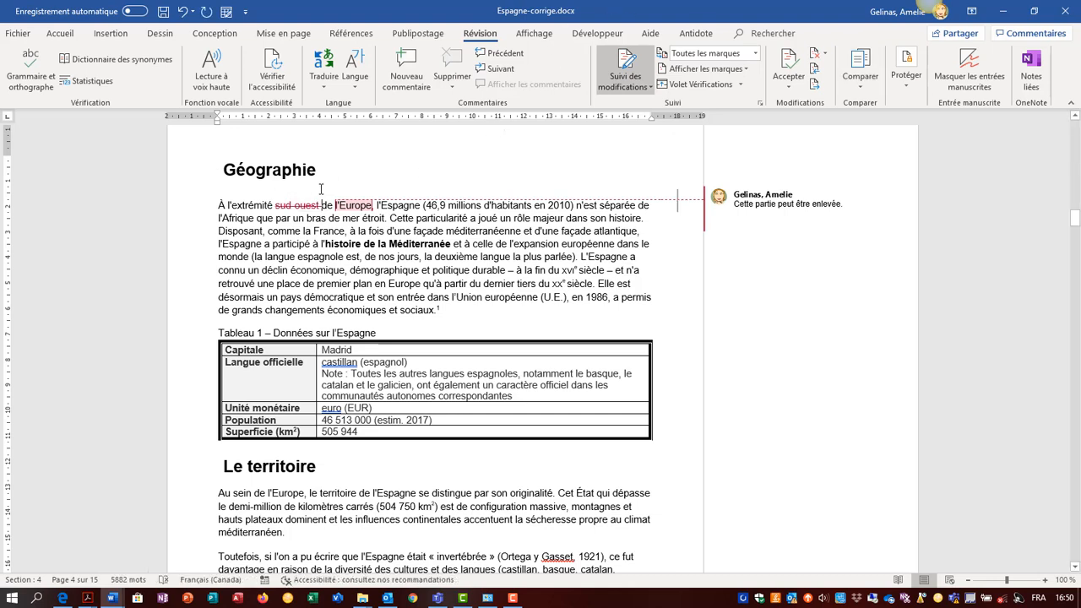
{"action": "mouse_move", "coordinate": [278, 205]}
{"action": "mouse_move", "coordinate": [316, 207]}
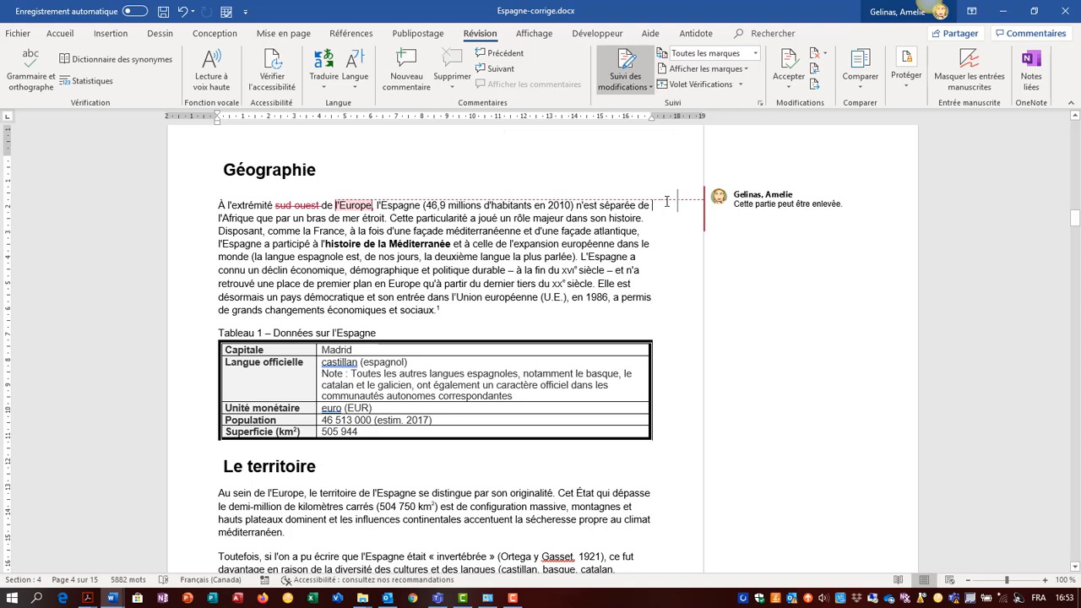
Insert "du continent" before "l'Afrique" in the first sentence and change the preceding "de" to "du"
{"action": "type", "text": "du continent"}
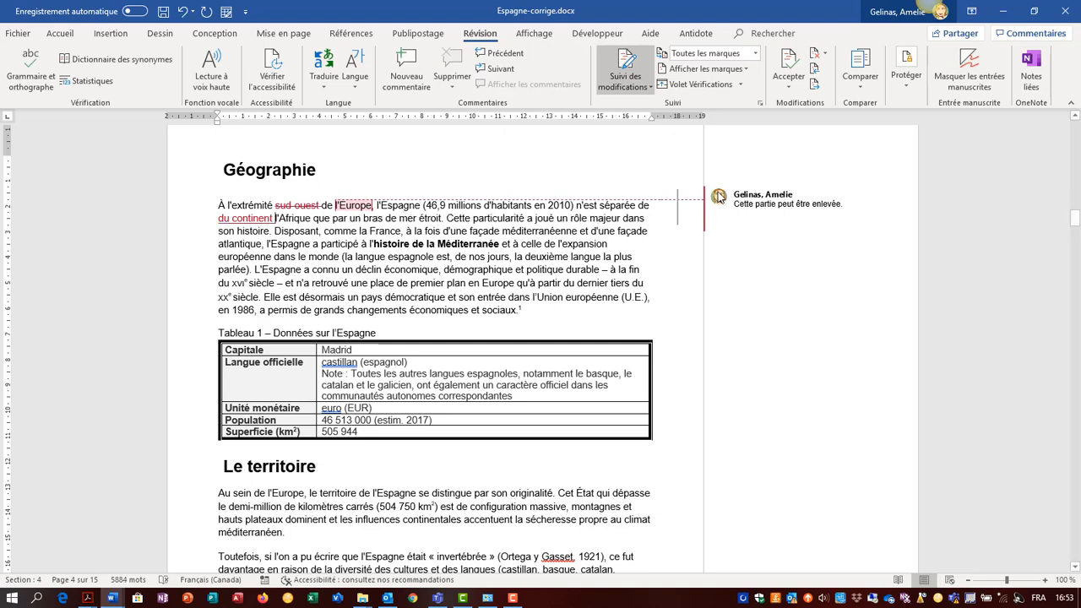
{"action": "key", "text": "BackSpace"}
{"action": "type", "text": "ue"}
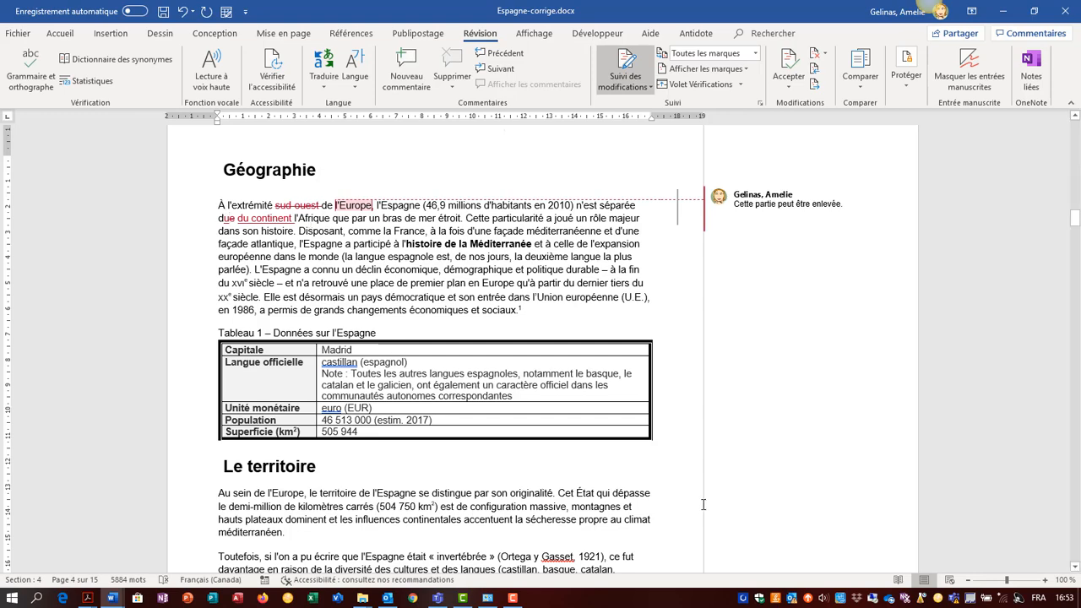
Move the first paragraph of Le territoire, starting "Au sein de l'Europe", directly under the Géographie heading
{"action": "scroll", "coordinate": [420, 424], "scroll_direction": "down", "scroll_amount": 1}
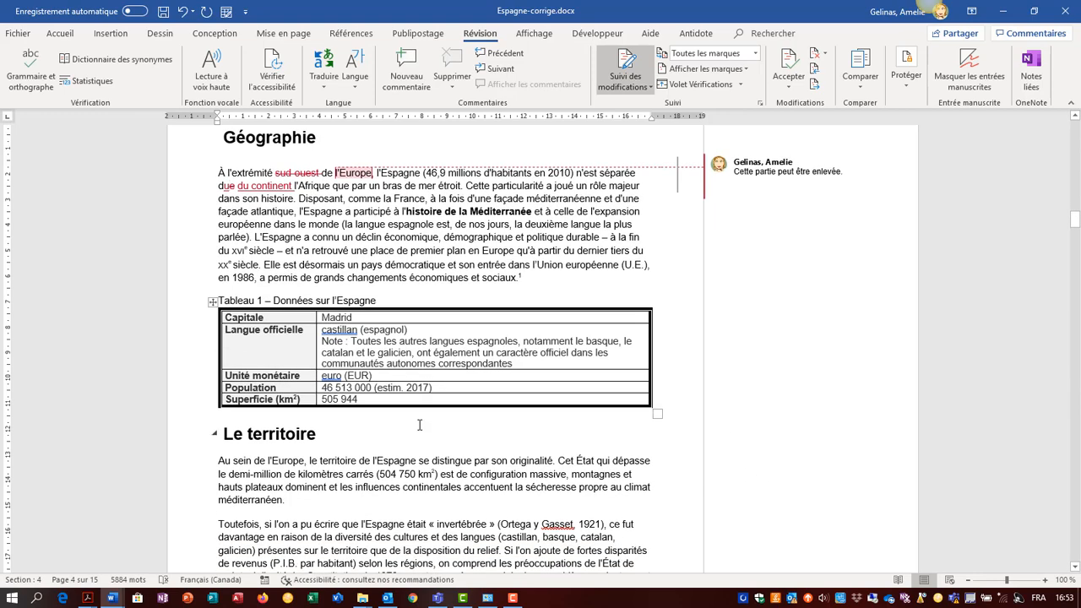
{"action": "scroll", "coordinate": [420, 425], "scroll_direction": "down", "scroll_amount": 5}
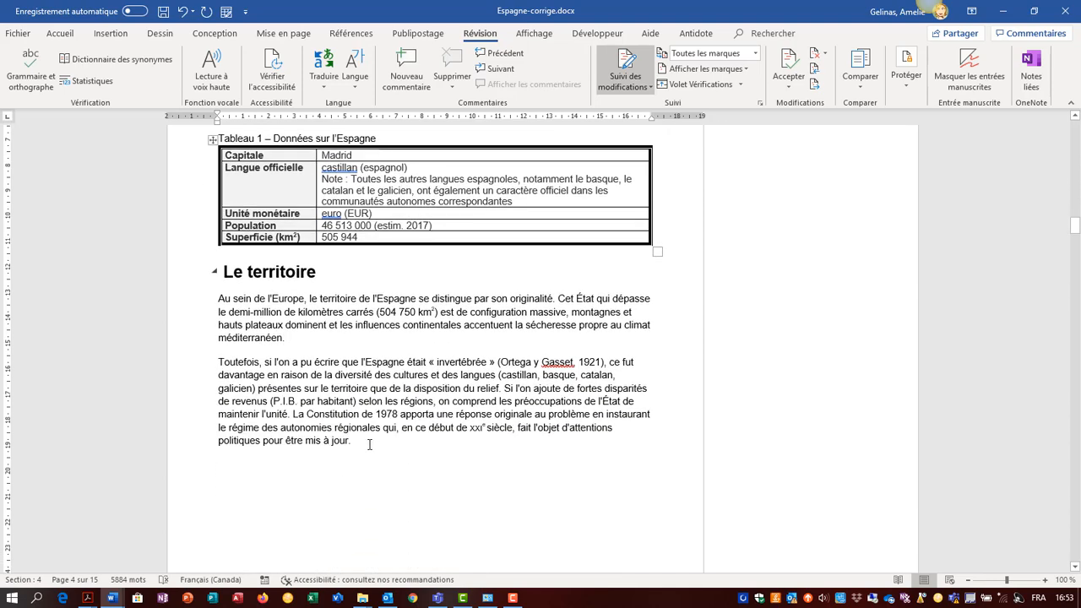
{"action": "left_click_drag", "start_coordinate": [217, 298], "coordinate": [293, 339]}
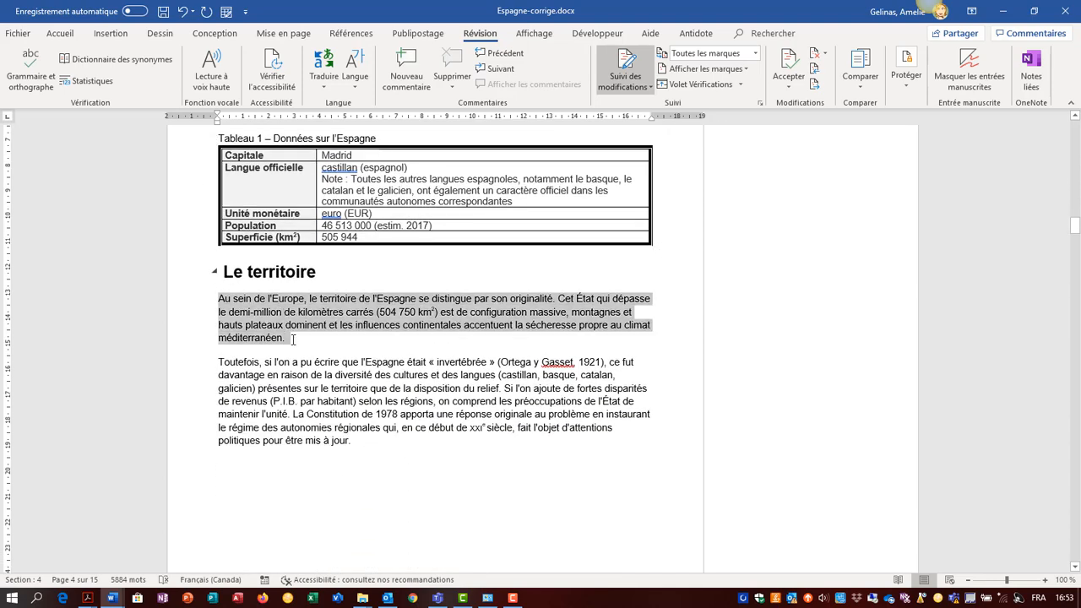
{"action": "scroll", "coordinate": [296, 342], "scroll_direction": "up", "scroll_amount": 5}
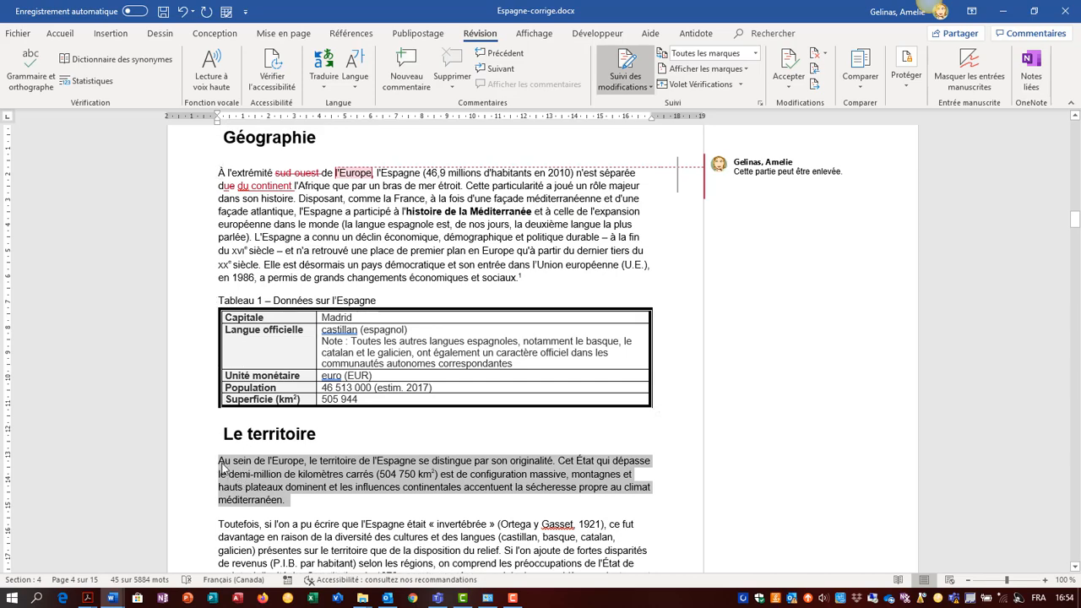
{"action": "left_click_drag", "start_coordinate": [220, 464], "coordinate": [216, 172]}
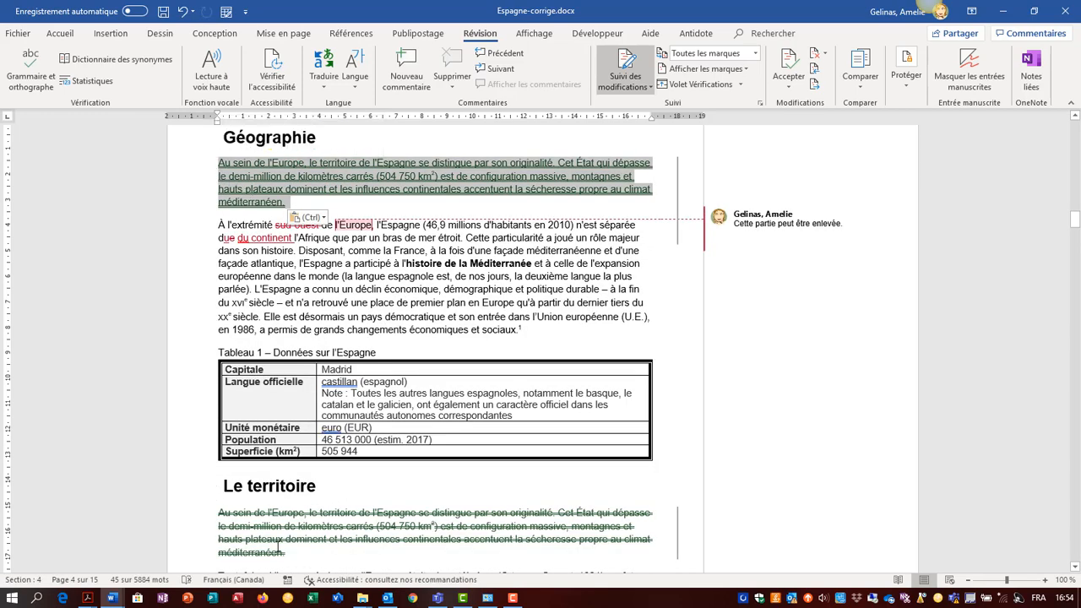
{"action": "mouse_move", "coordinate": [225, 532]}
Make "XXe siècle" in the second Géographie paragraph bold as a tracked formatting change
{"action": "scroll", "coordinate": [293, 210], "scroll_direction": "up", "scroll_amount": 1}
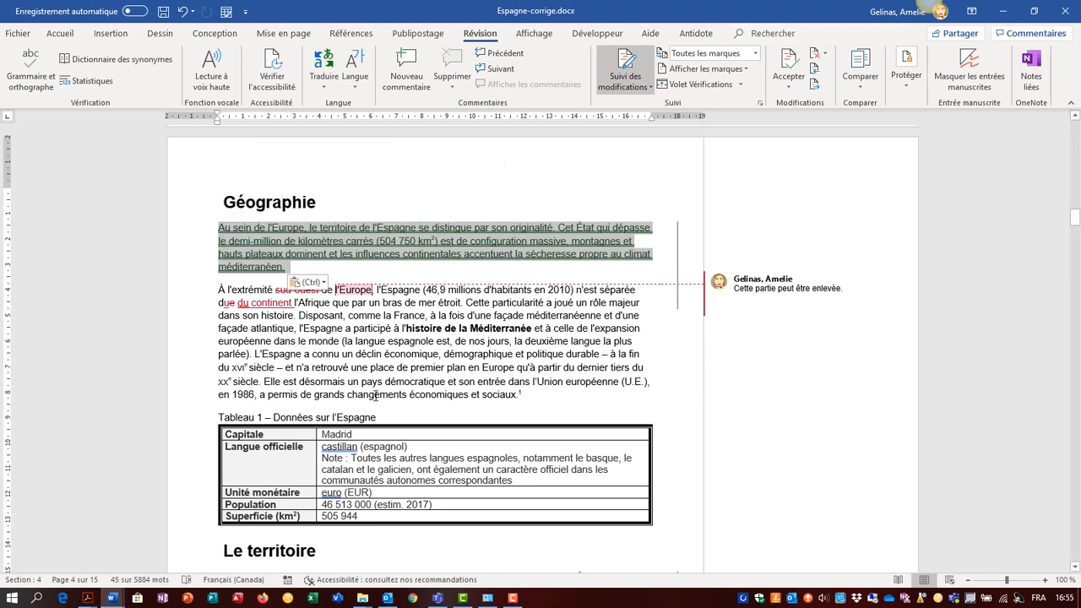
{"action": "left_click_drag", "start_coordinate": [219, 382], "coordinate": [258, 382]}
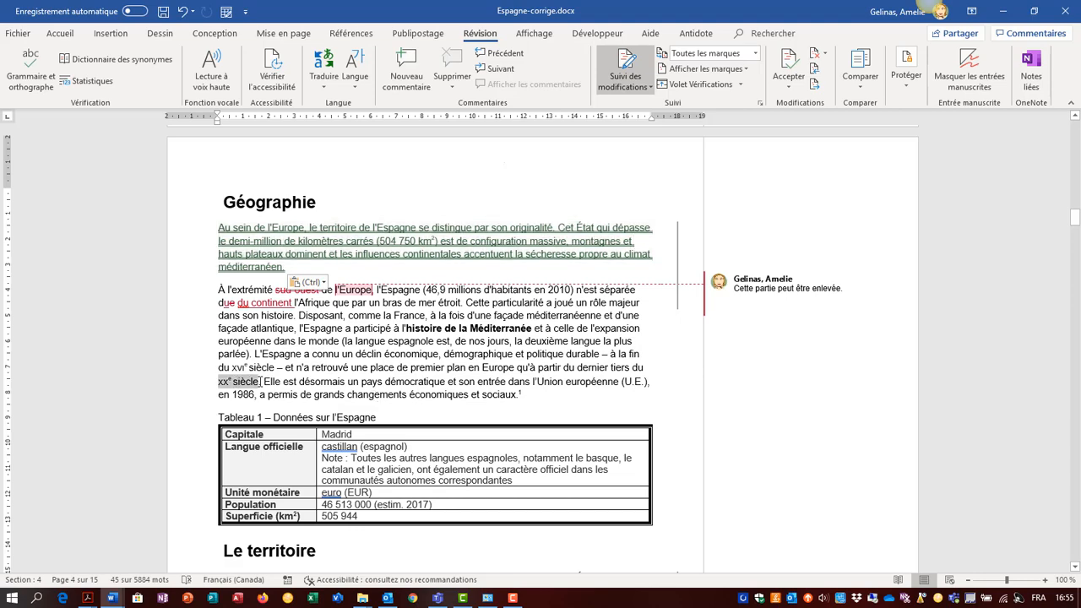
{"action": "left_click", "coordinate": [60, 34]}
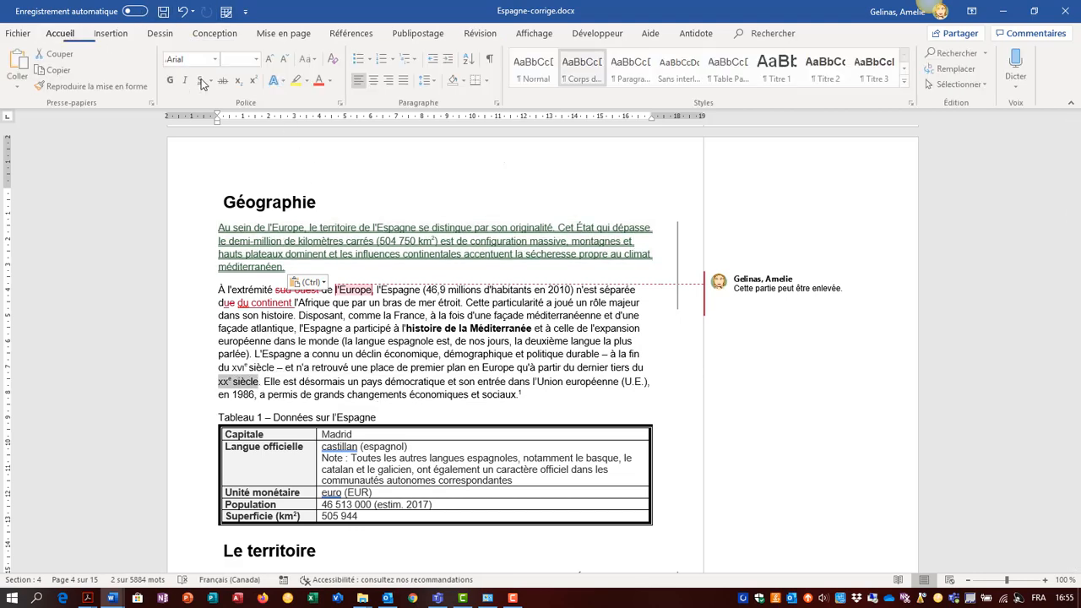
{"action": "left_click", "coordinate": [174, 81]}
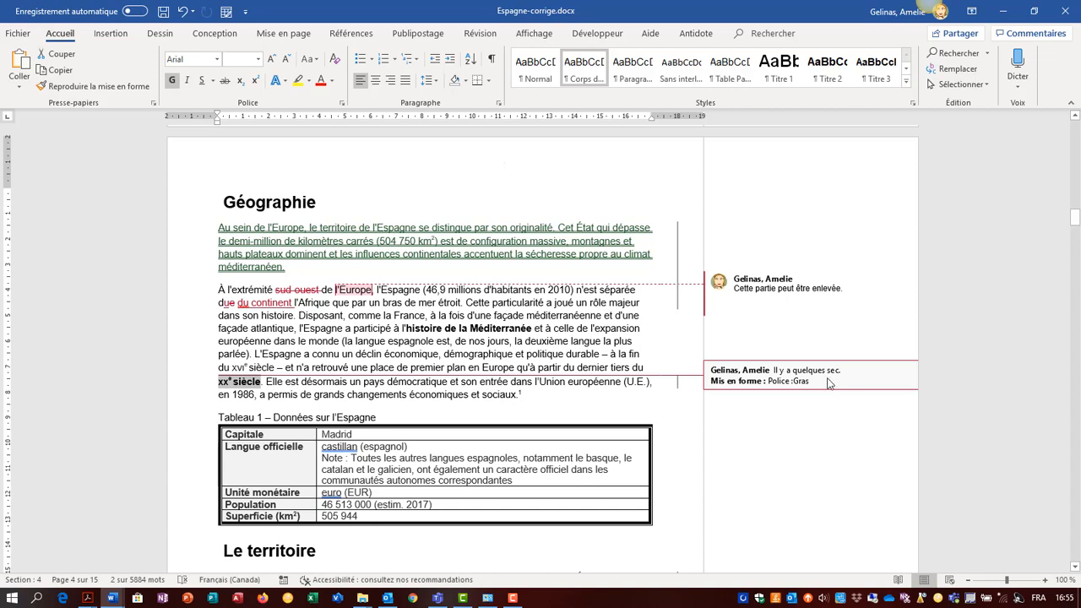
Set the display of tracked changes to simple markup (Marques simples)
{"action": "left_click", "coordinate": [468, 38]}
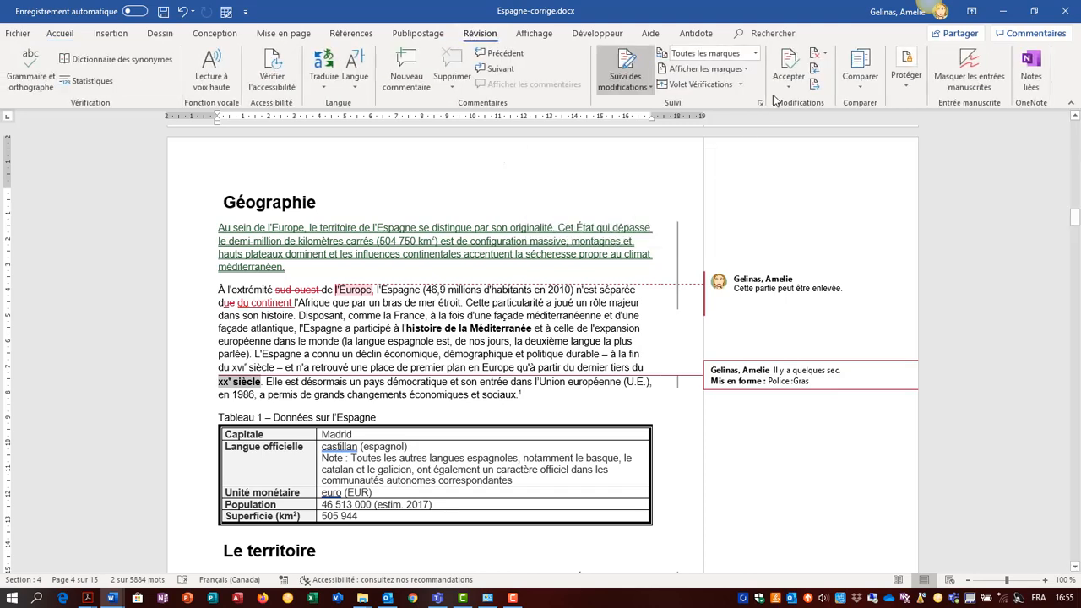
{"action": "left_click", "coordinate": [756, 53]}
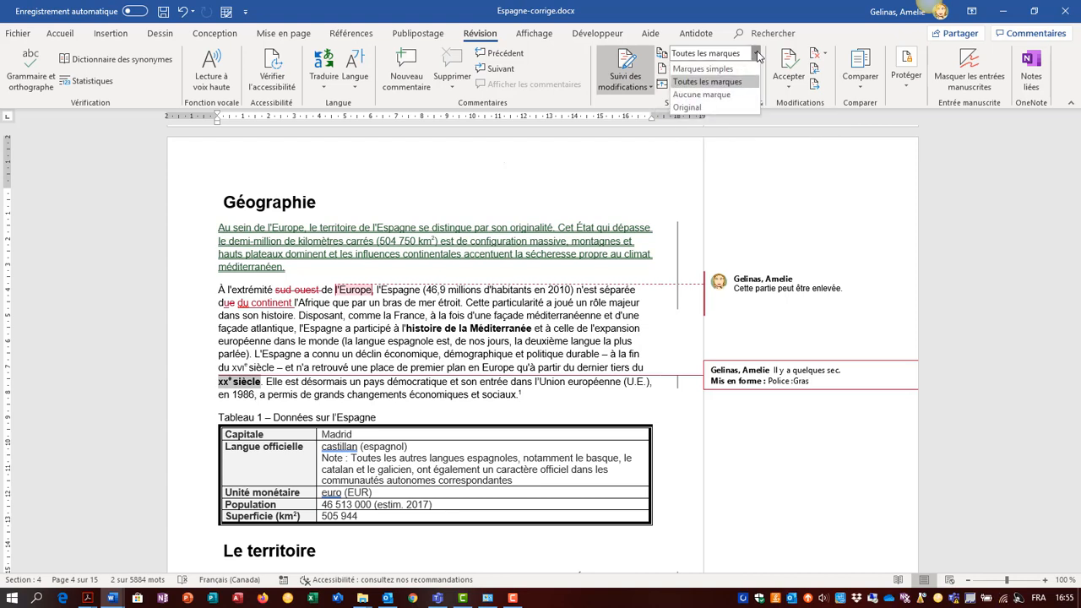
{"action": "left_click", "coordinate": [701, 68]}
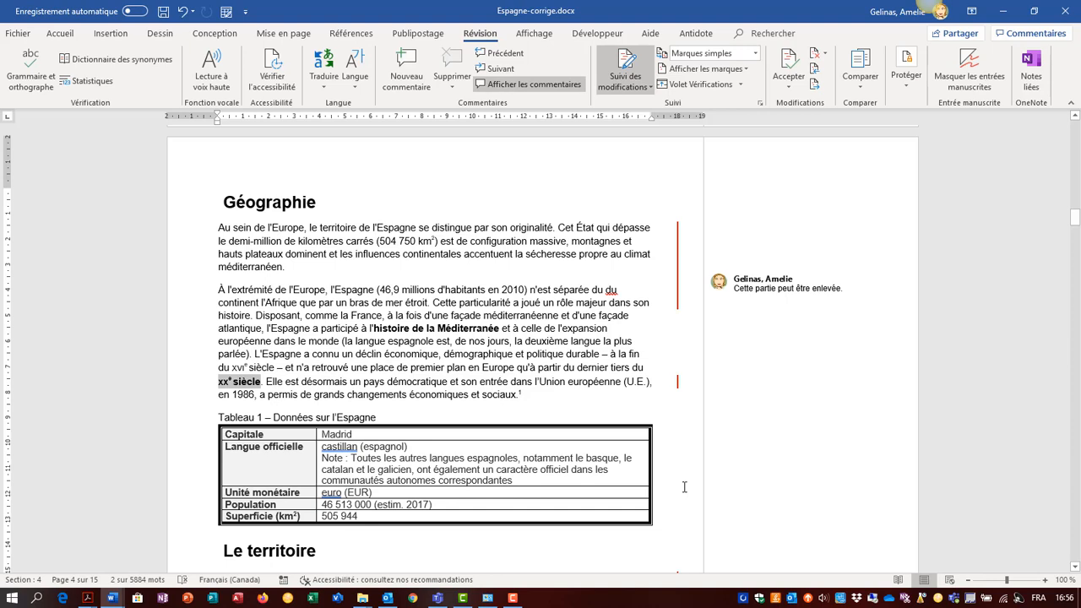
Set the display of tracked changes to no markup (Aucune marque)
{"action": "left_click", "coordinate": [755, 53]}
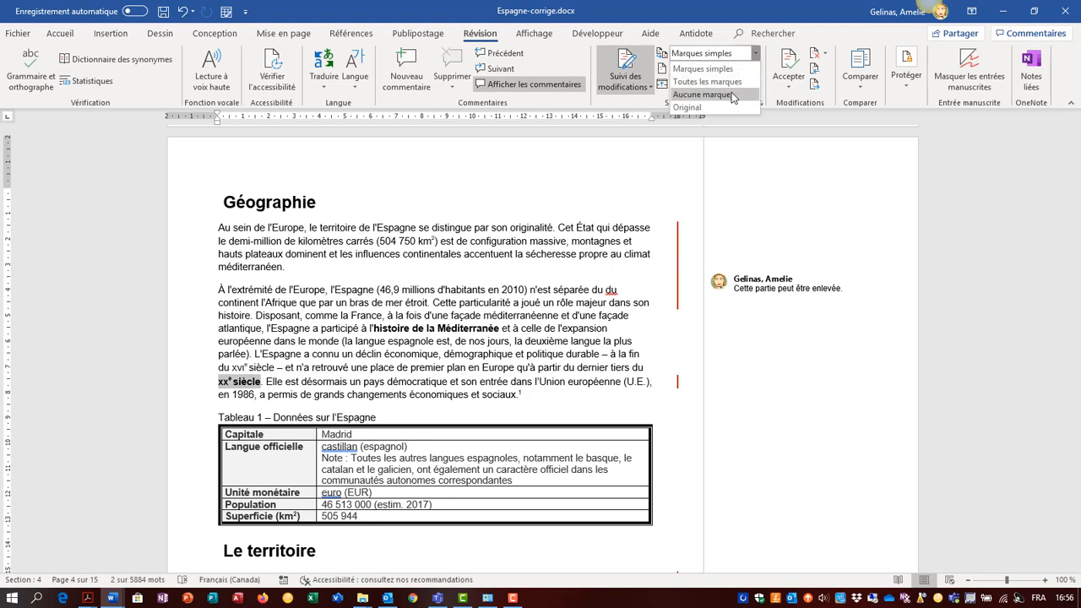
{"action": "left_click", "coordinate": [702, 95]}
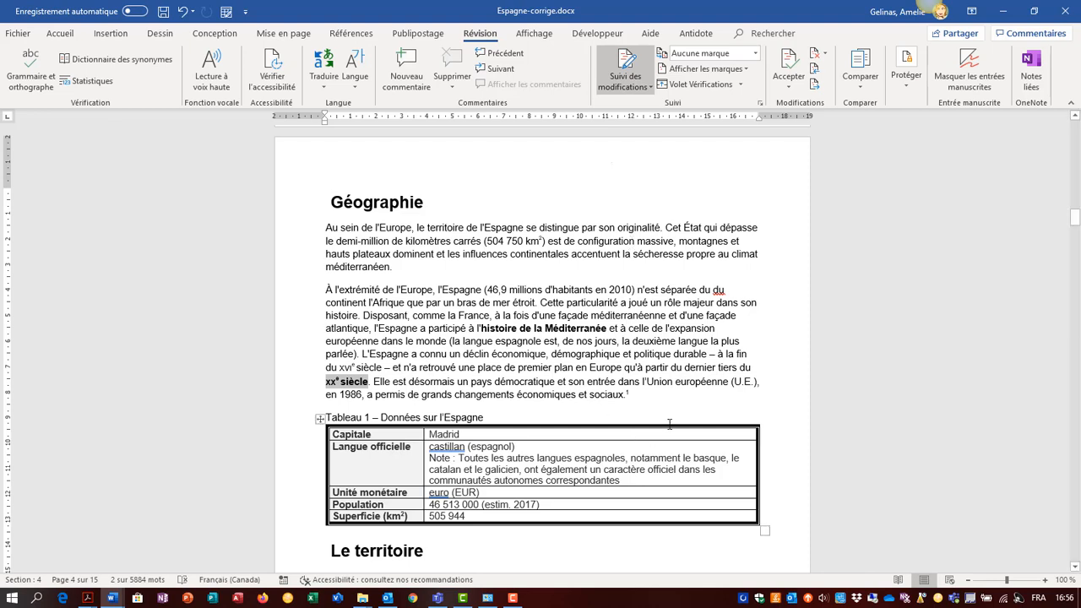
{"action": "mouse_move", "coordinate": [612, 397]}
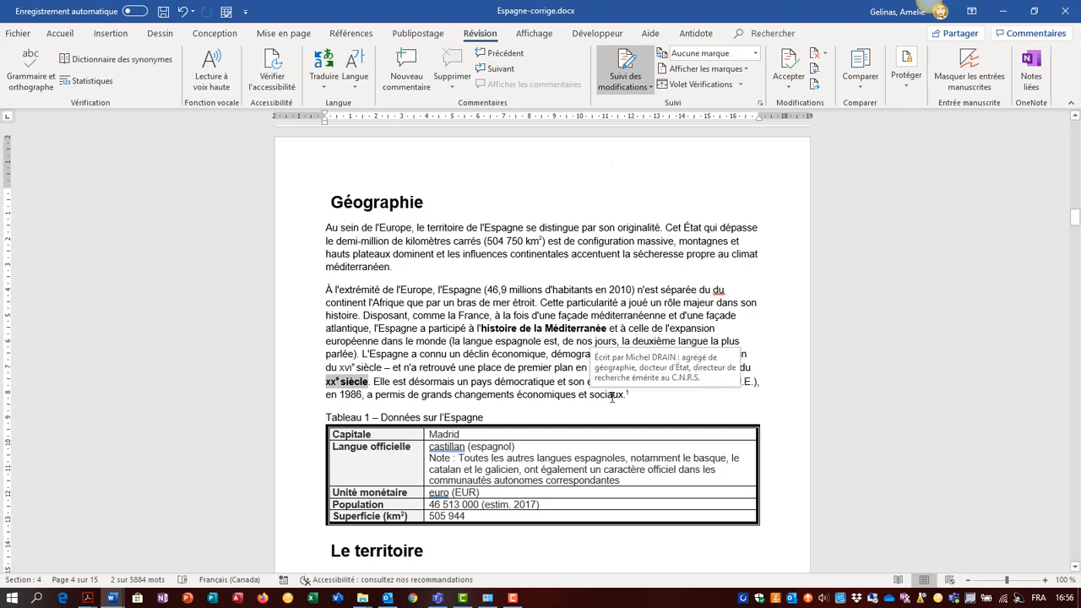
View the document as Original, and set the display of tracked changes to all markup (Toutes les marques)
{"action": "left_click", "coordinate": [755, 52]}
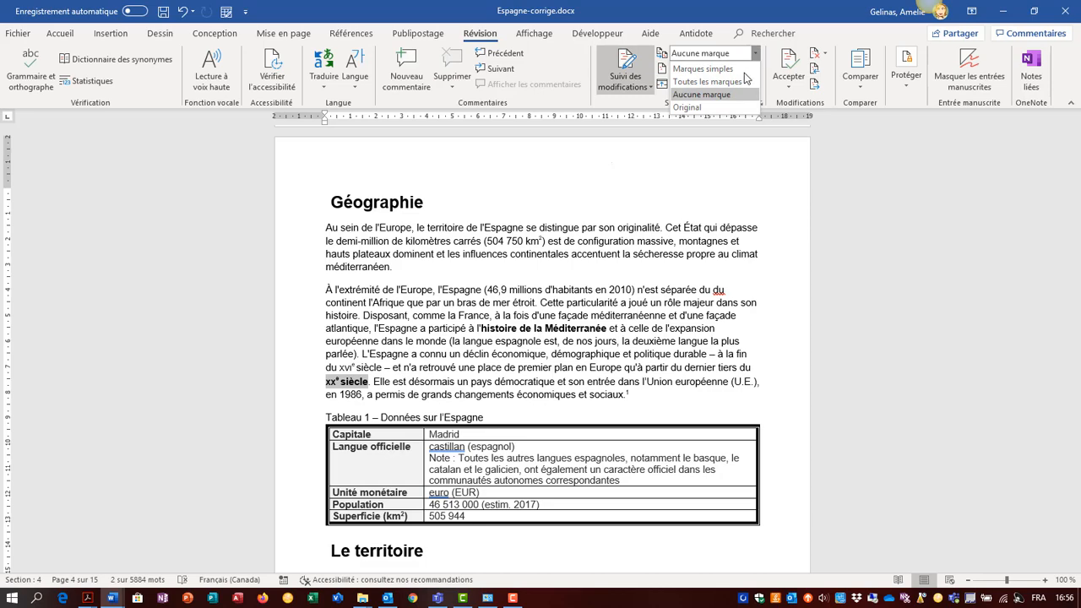
{"action": "left_click", "coordinate": [724, 108]}
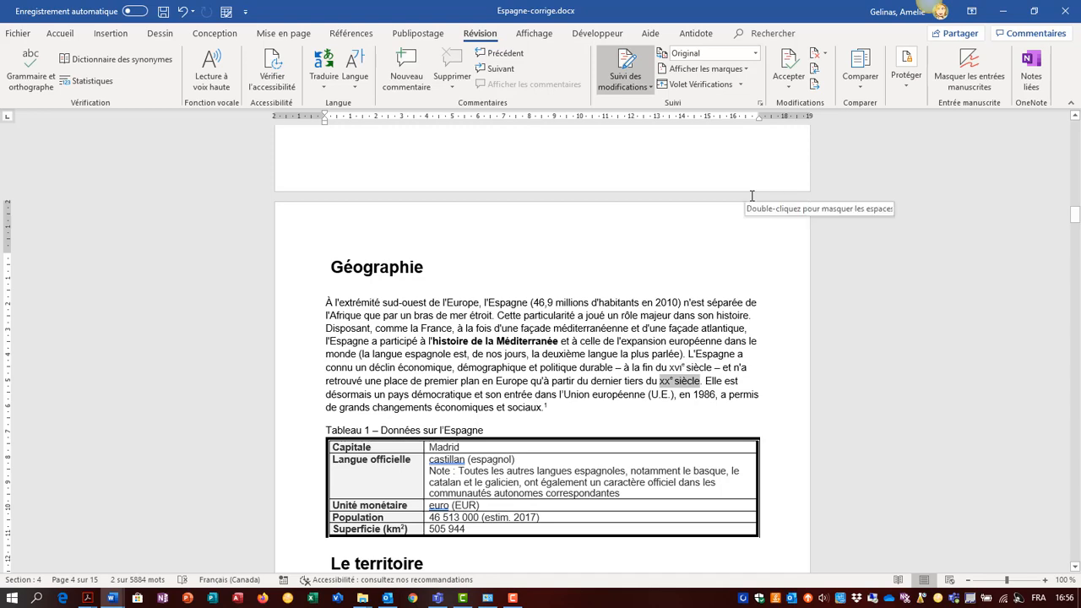
{"action": "left_click", "coordinate": [755, 54]}
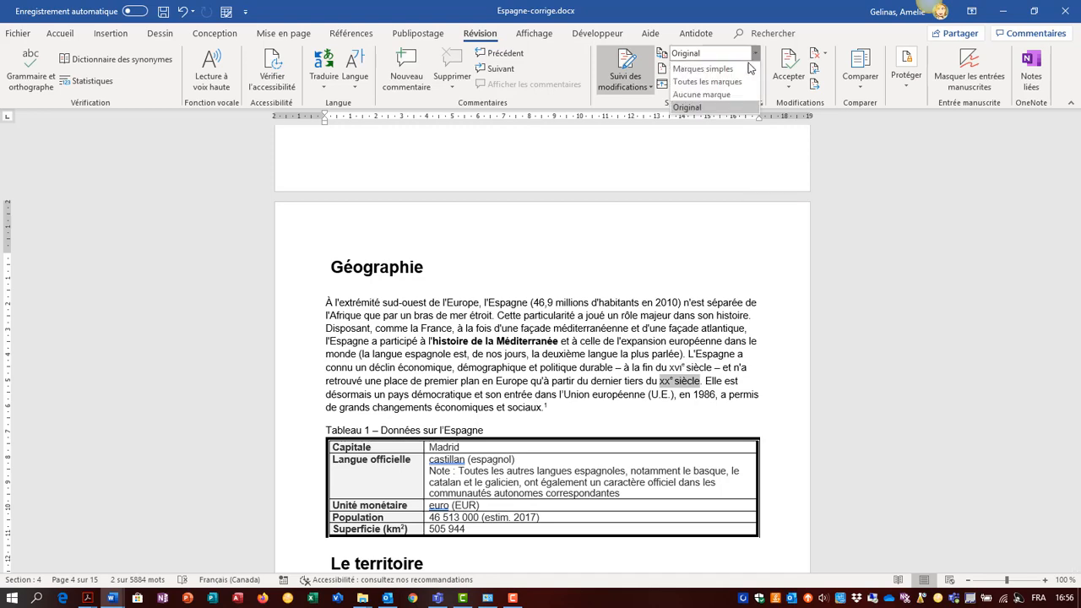
{"action": "left_click", "coordinate": [743, 82]}
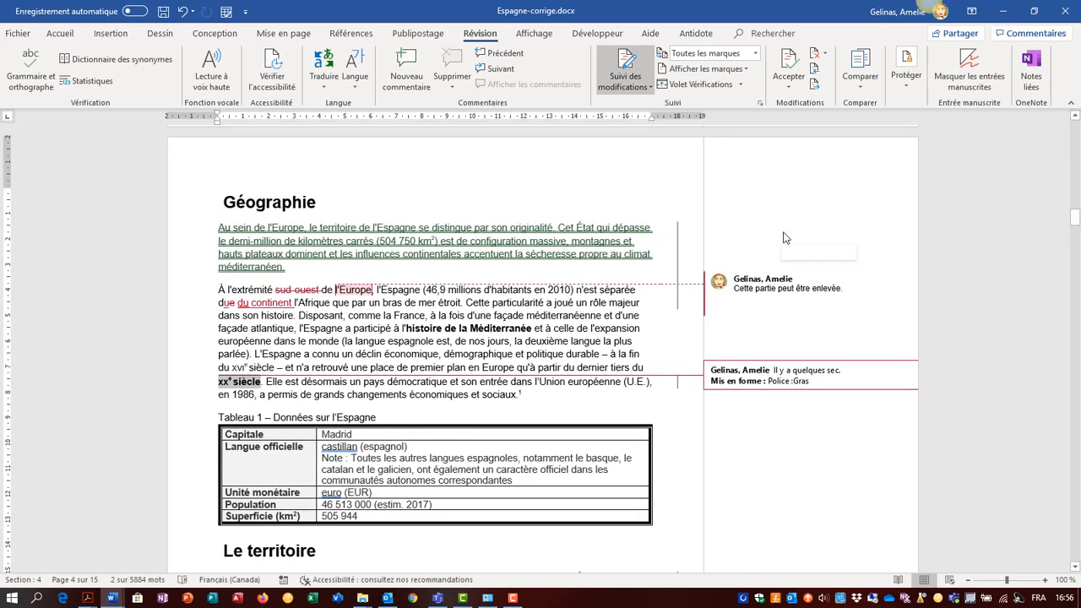
Hide comments (Commentaires) from the displayed markup and show them again
{"action": "left_click", "coordinate": [746, 71]}
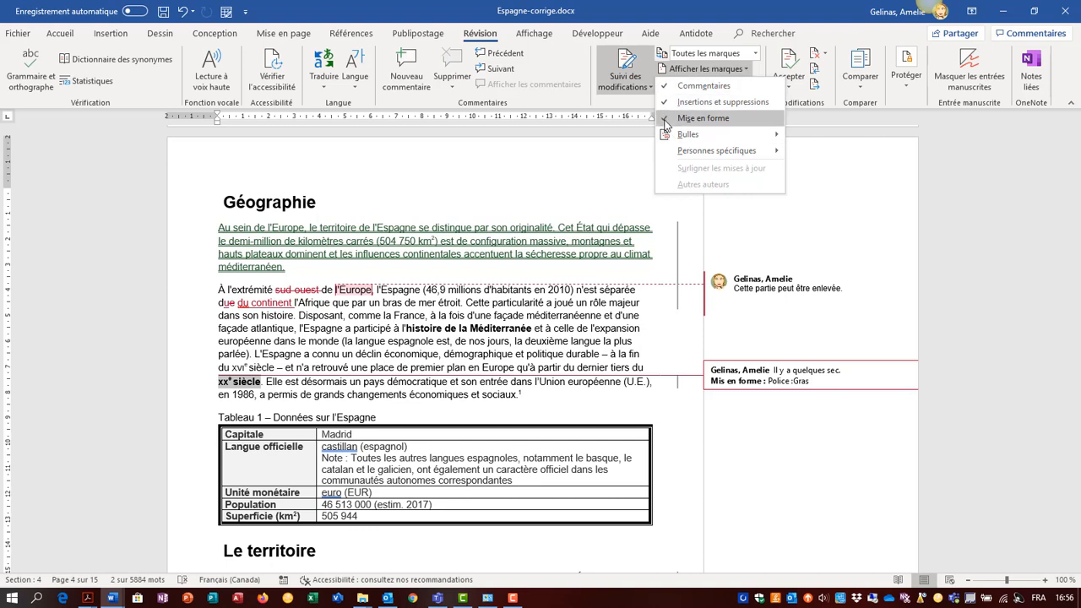
{"action": "left_click", "coordinate": [698, 87]}
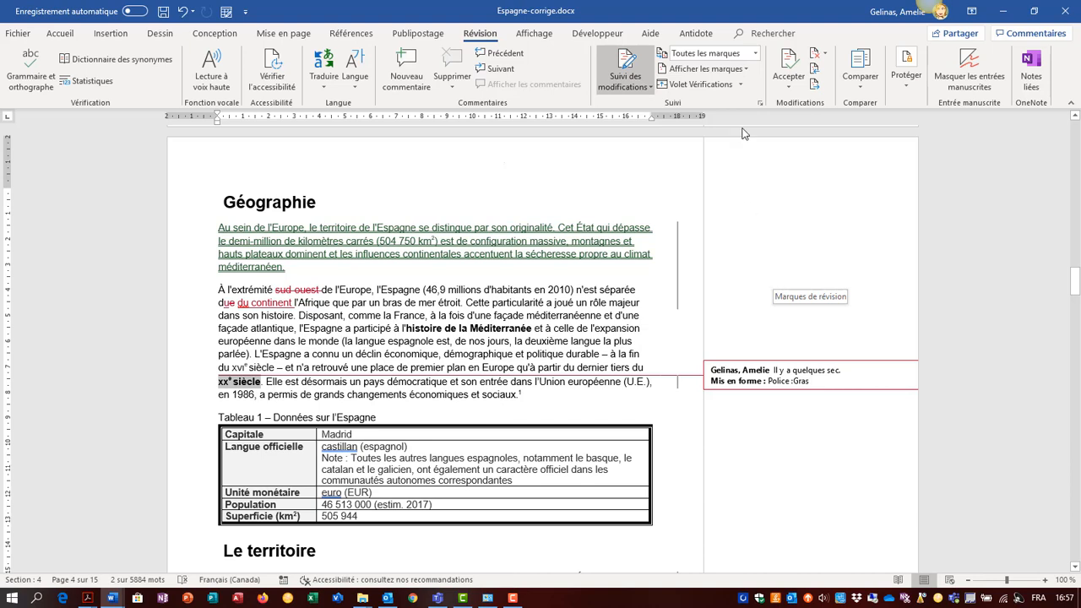
{"action": "left_click", "coordinate": [705, 69]}
{"action": "left_click", "coordinate": [699, 87]}
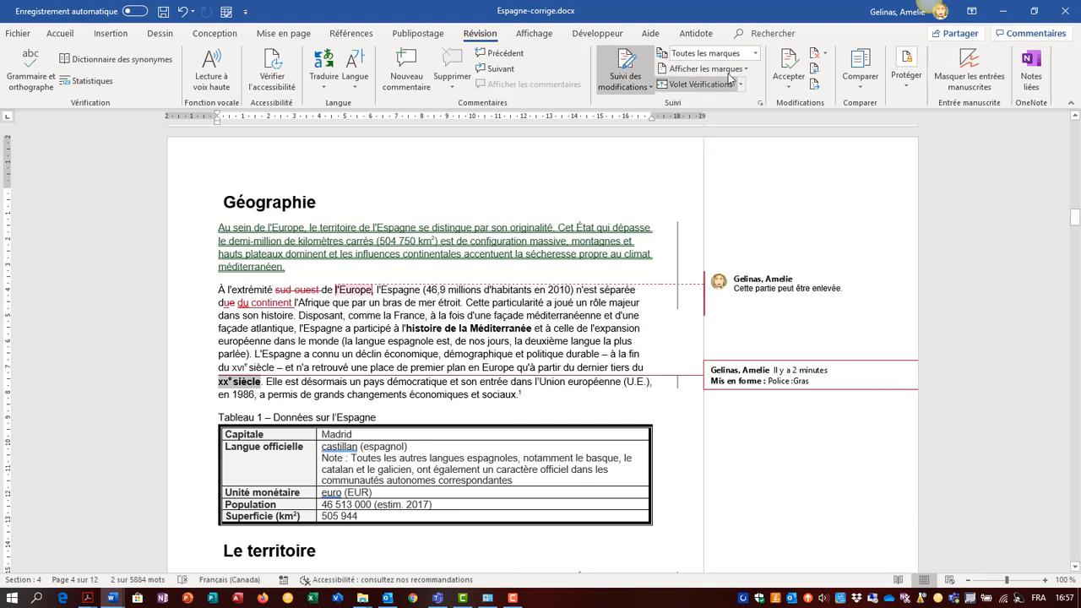
Hide the markup of the individually listed reviewer under Personnes spécifiques and show it again
{"action": "left_click", "coordinate": [743, 71]}
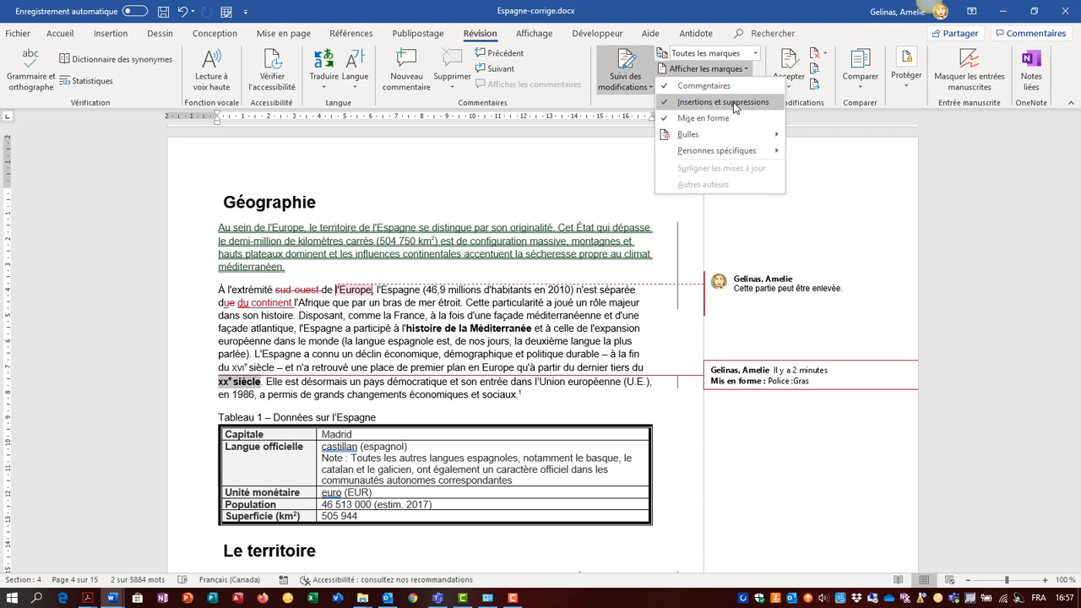
{"action": "mouse_move", "coordinate": [718, 139]}
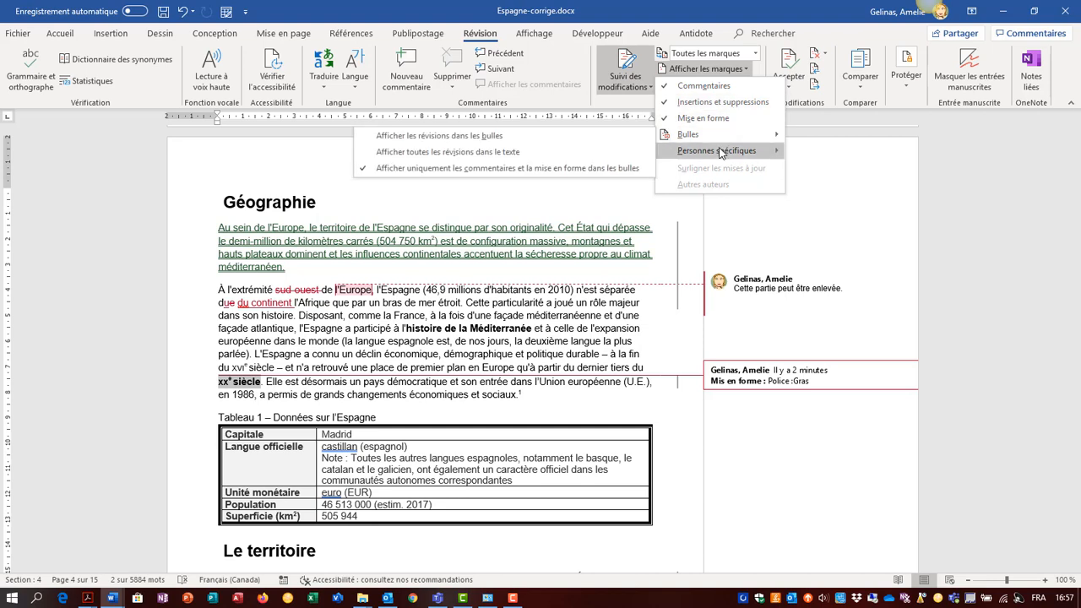
{"action": "mouse_move", "coordinate": [722, 157]}
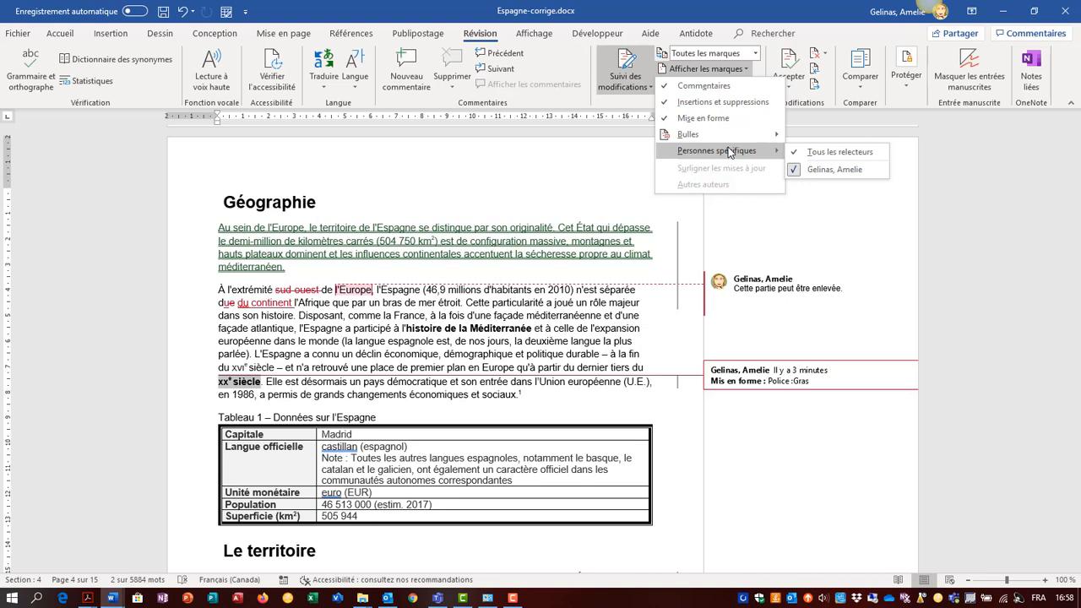
{"action": "left_click", "coordinate": [833, 169]}
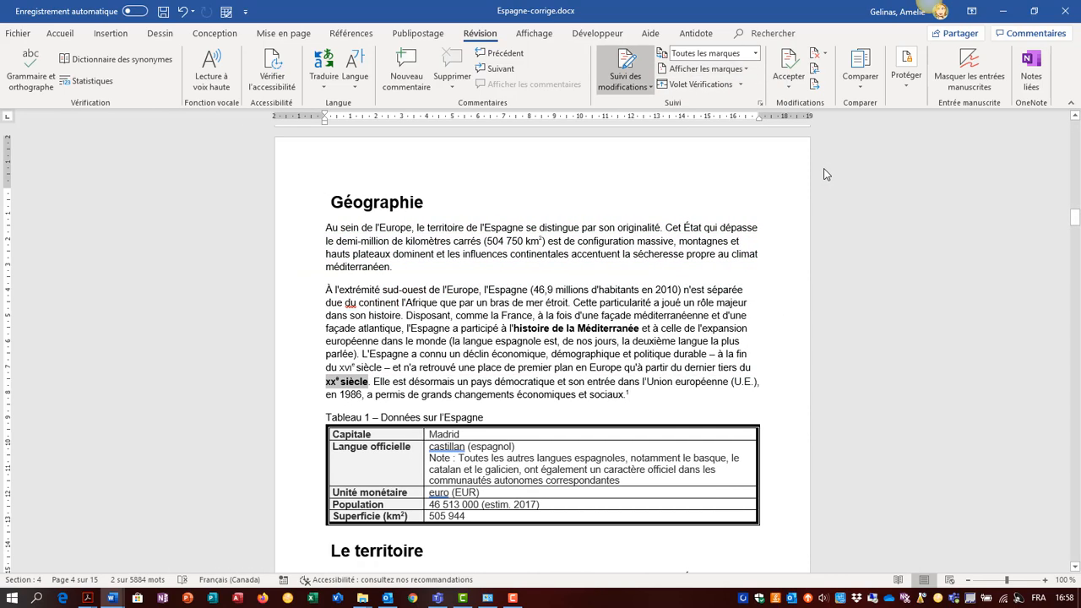
{"action": "left_click", "coordinate": [749, 69]}
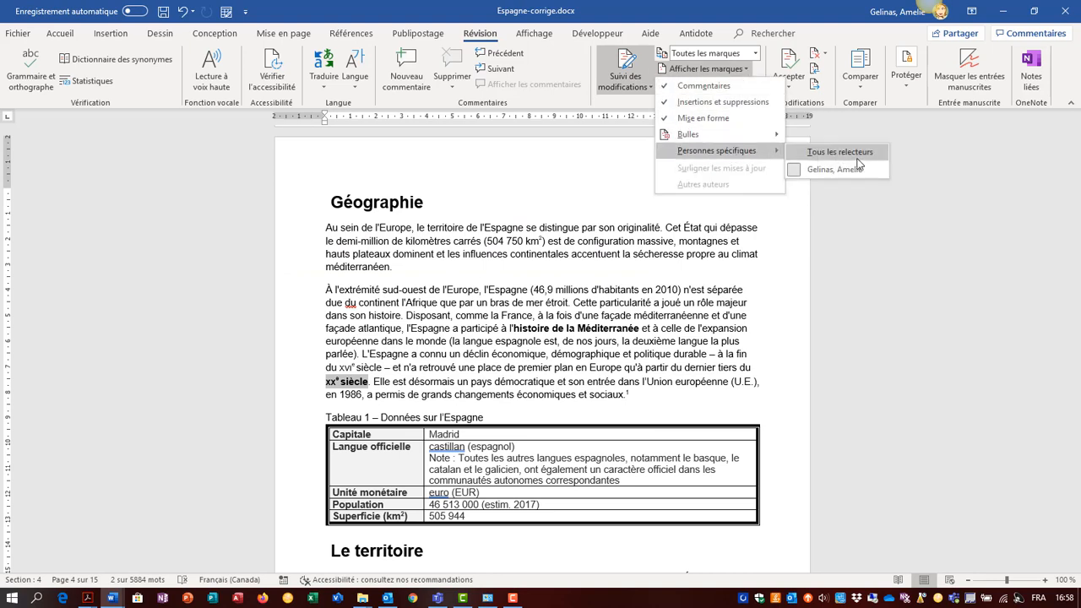
{"action": "left_click", "coordinate": [794, 169]}
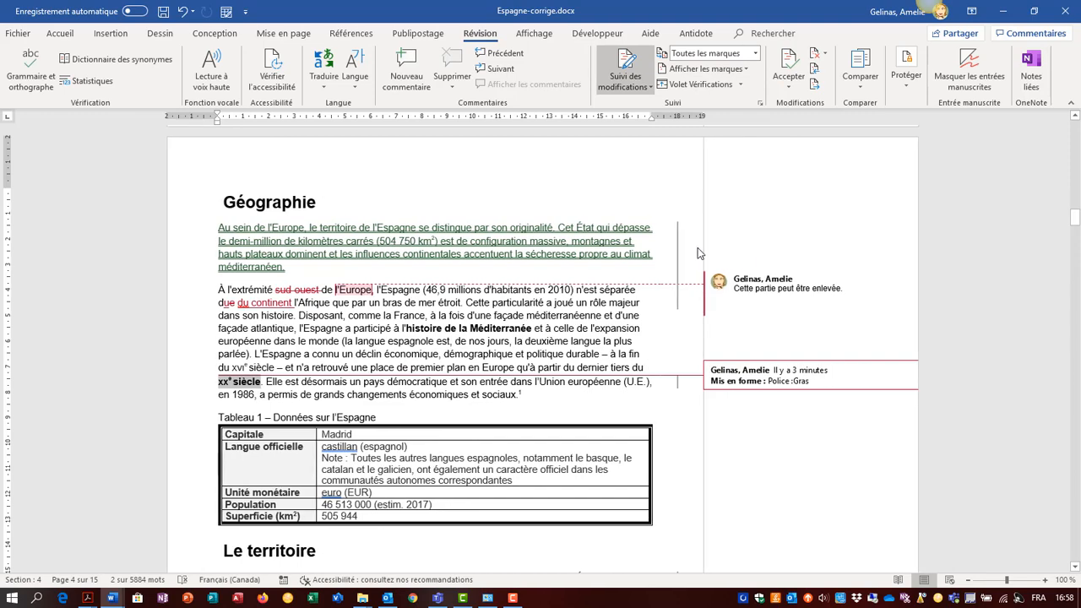
{"action": "mouse_move", "coordinate": [620, 245]}
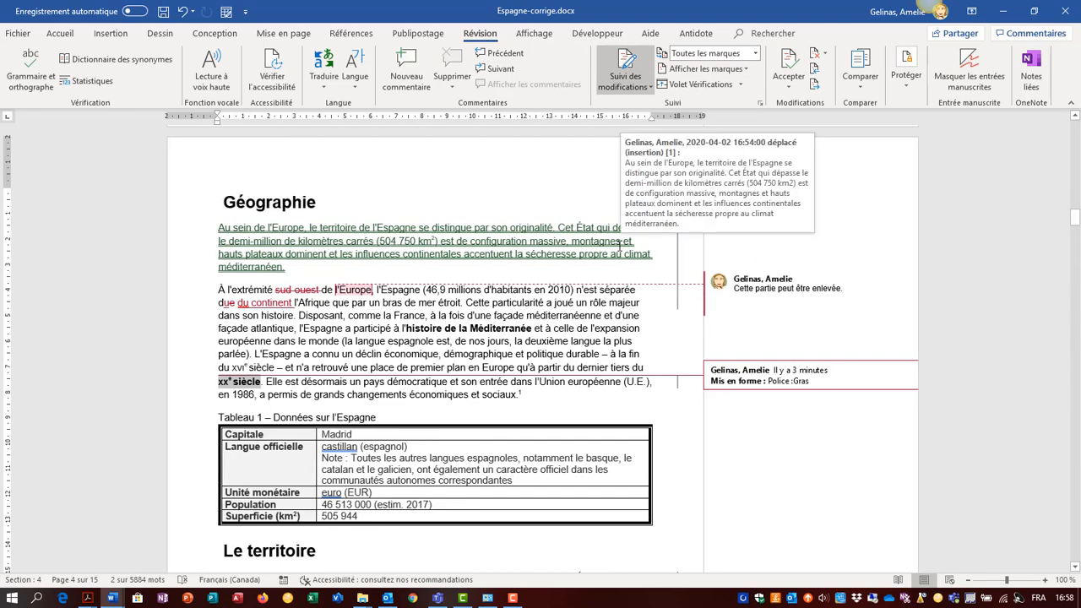
View the list of revisions in the vertical and horizontal Volet Vérifications, and close the pane
{"action": "left_click", "coordinate": [741, 88]}
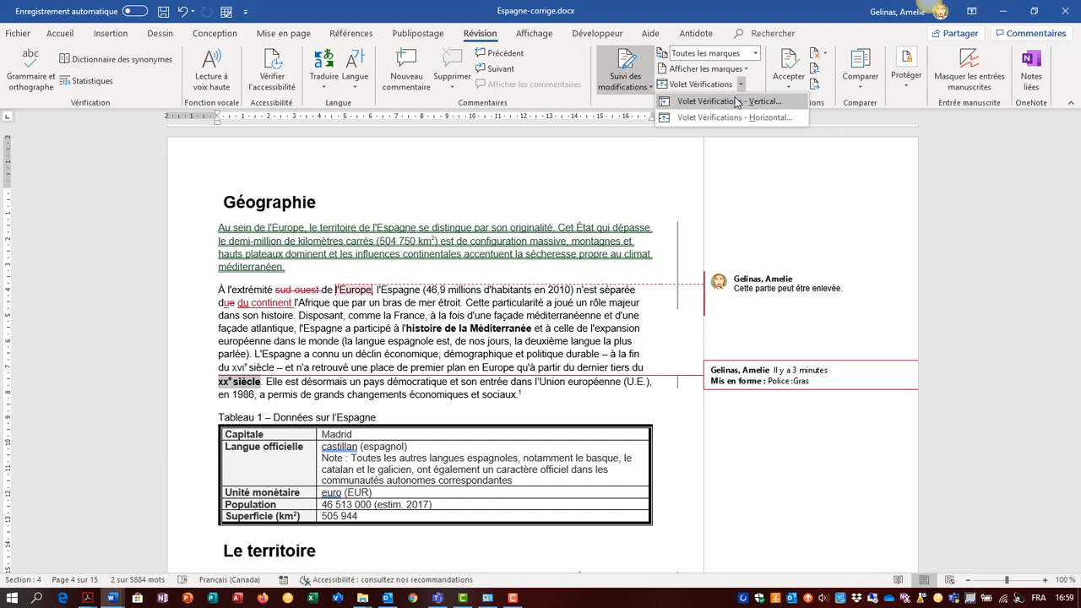
{"action": "left_click", "coordinate": [736, 102]}
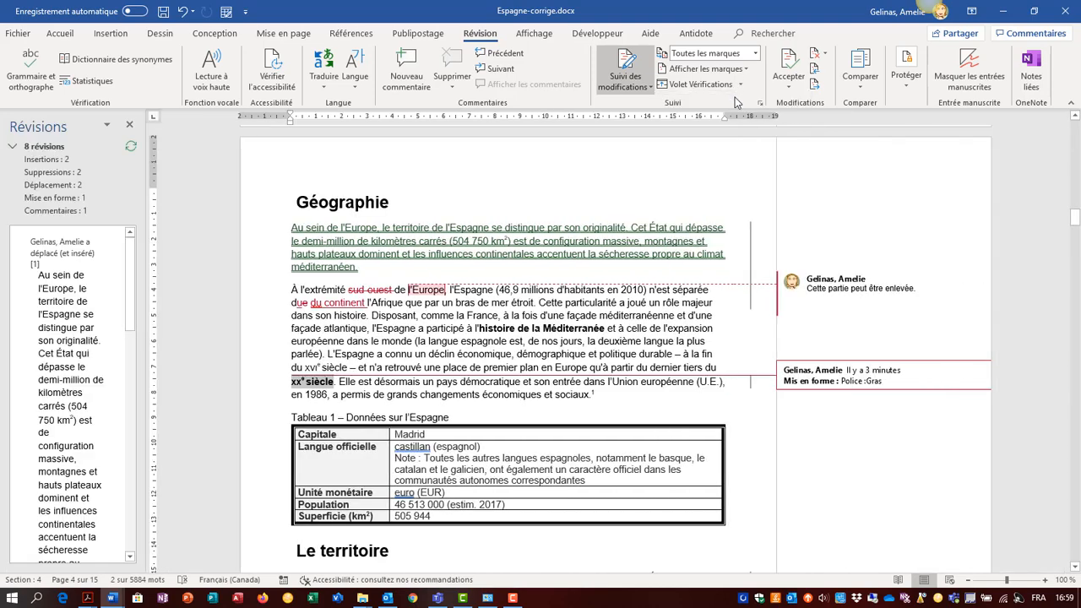
{"action": "left_click", "coordinate": [741, 84]}
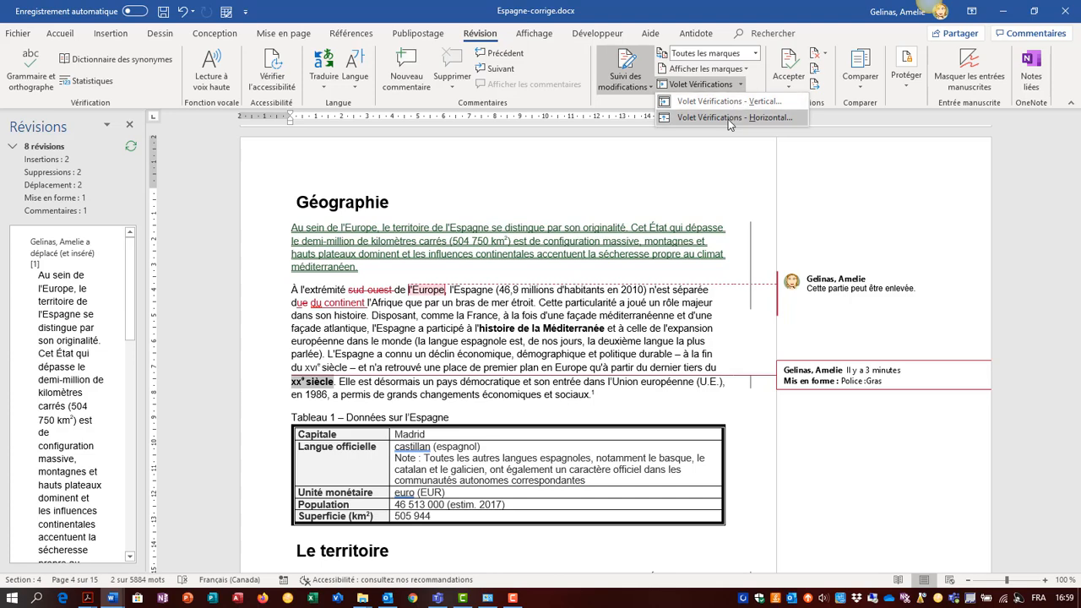
{"action": "left_click", "coordinate": [728, 119]}
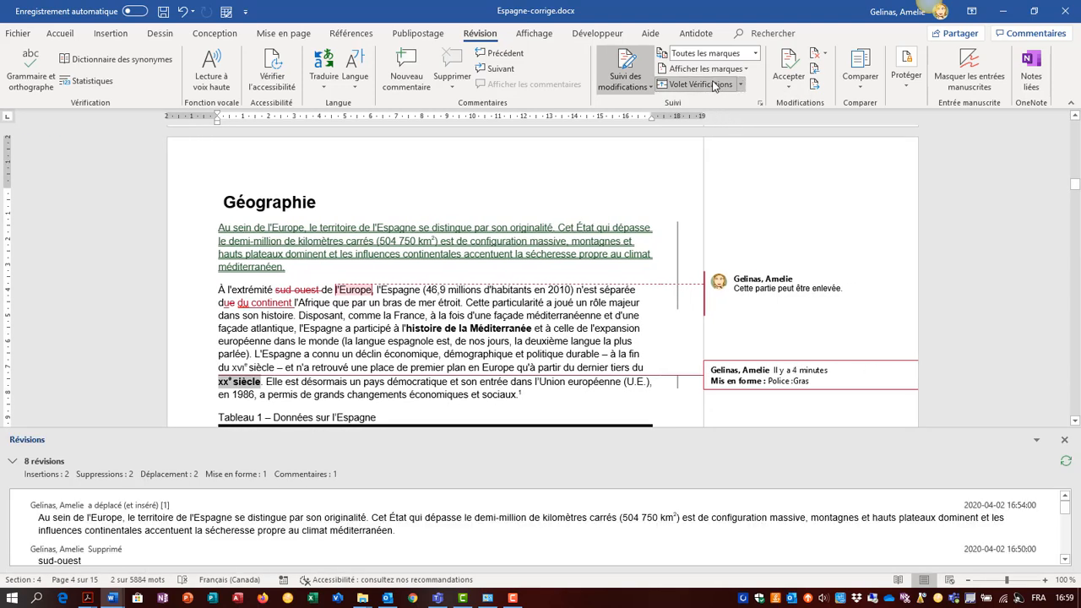
{"action": "left_click", "coordinate": [697, 83]}
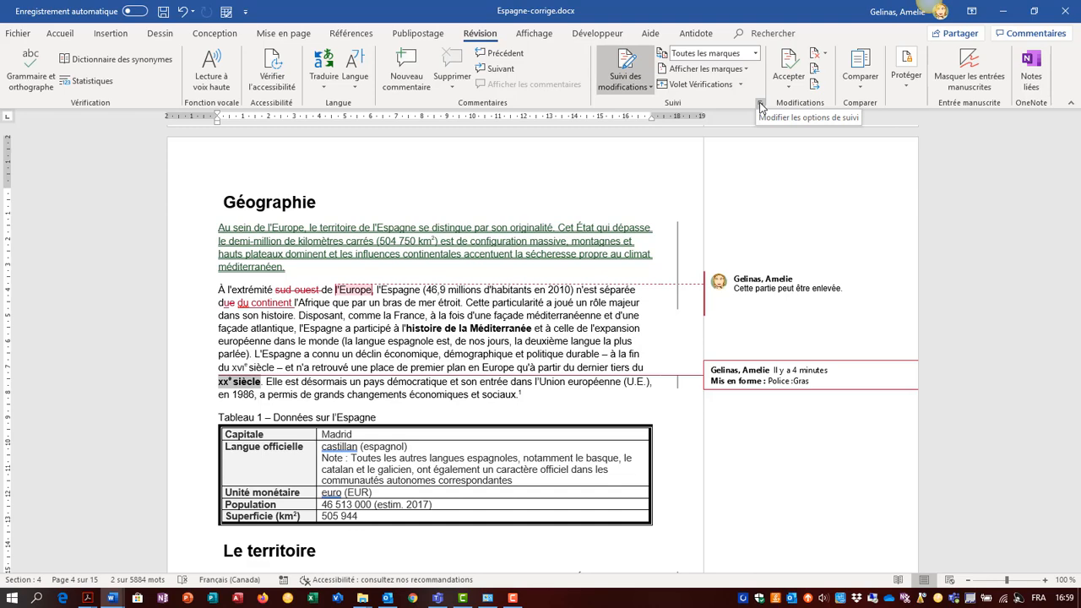
In the change tracking options, set the balloons to Commentaires et mise en forme and the Volet Vérifications to Désactivé
{"action": "left_click", "coordinate": [760, 104]}
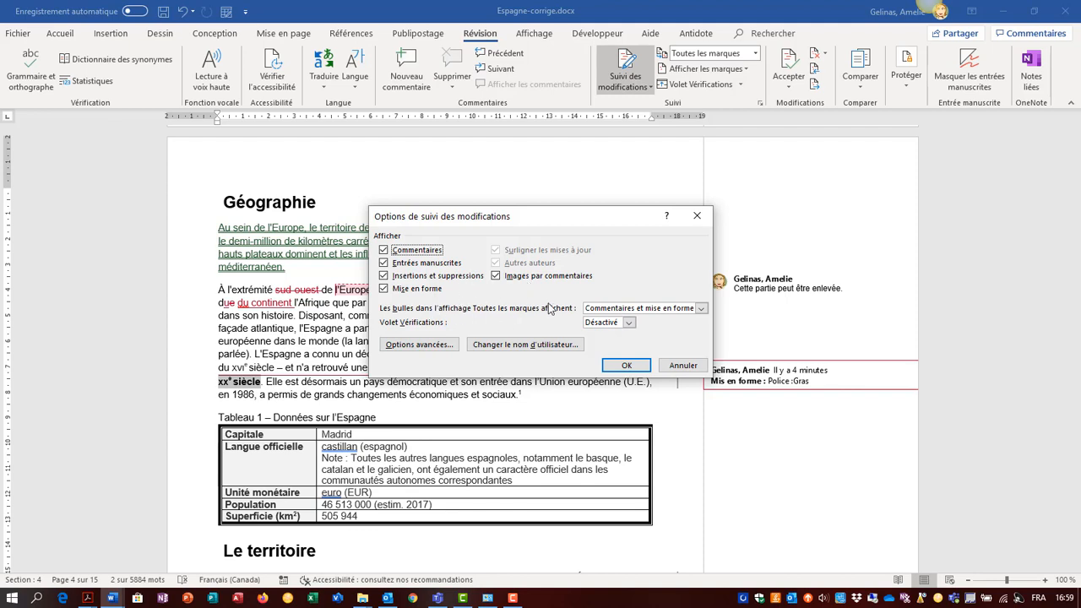
{"action": "left_click", "coordinate": [702, 309]}
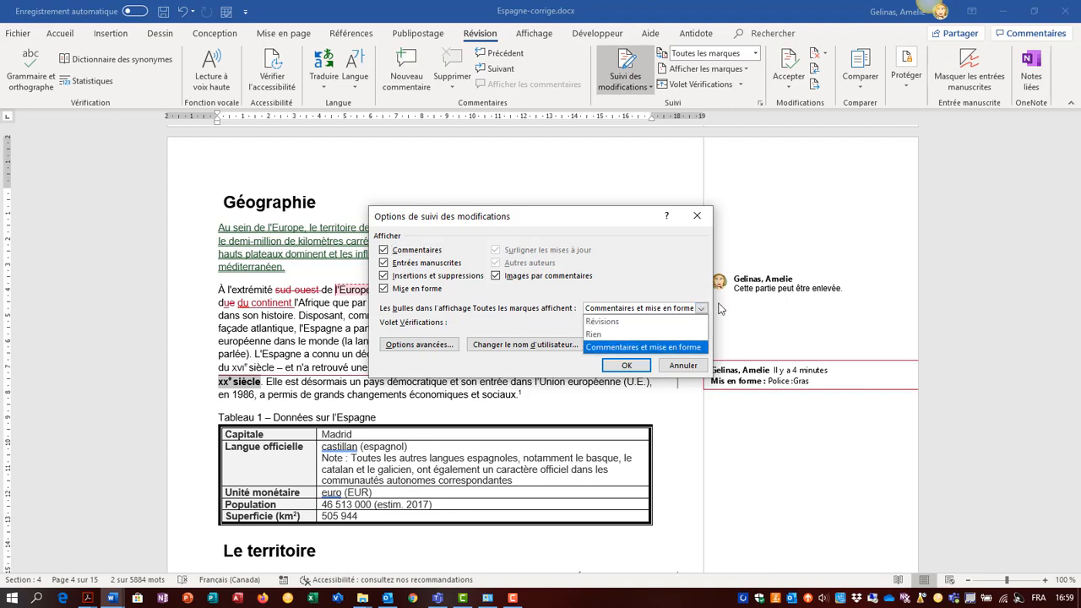
{"action": "left_click", "coordinate": [635, 347]}
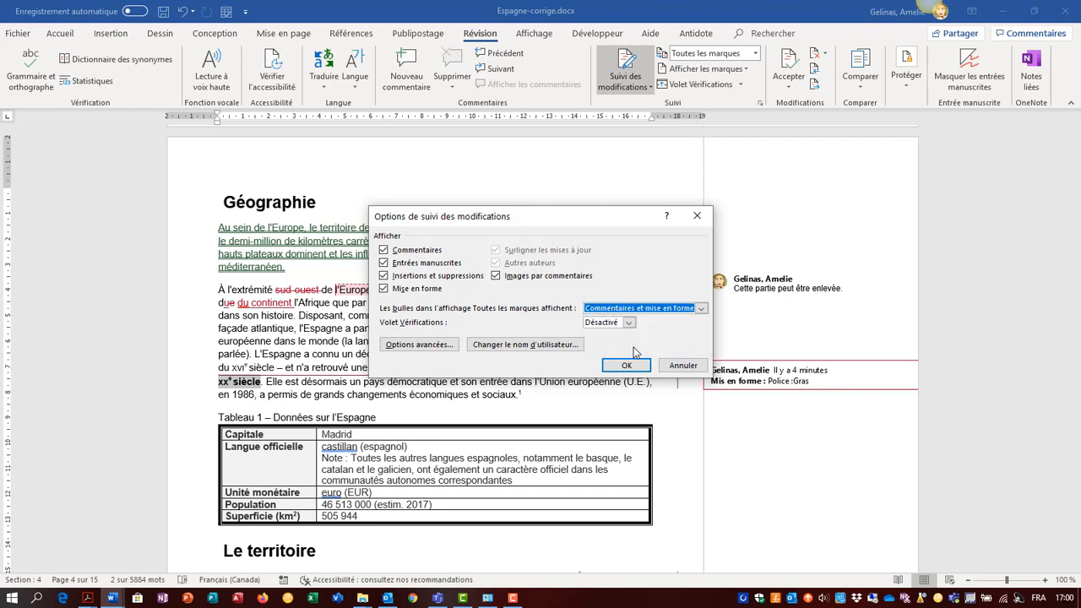
{"action": "left_click", "coordinate": [629, 324]}
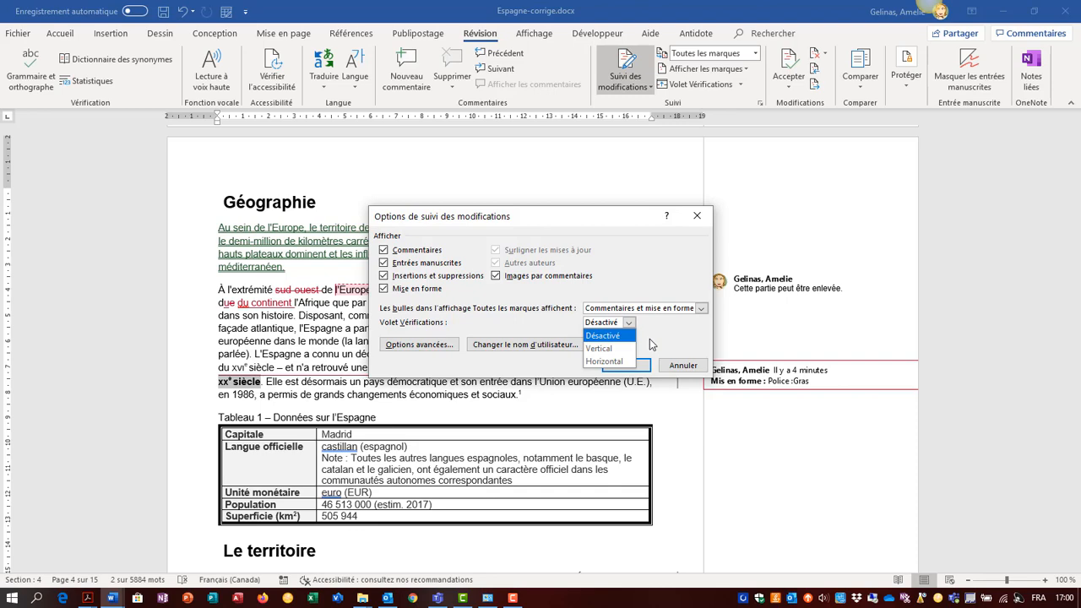
{"action": "left_click", "coordinate": [622, 338]}
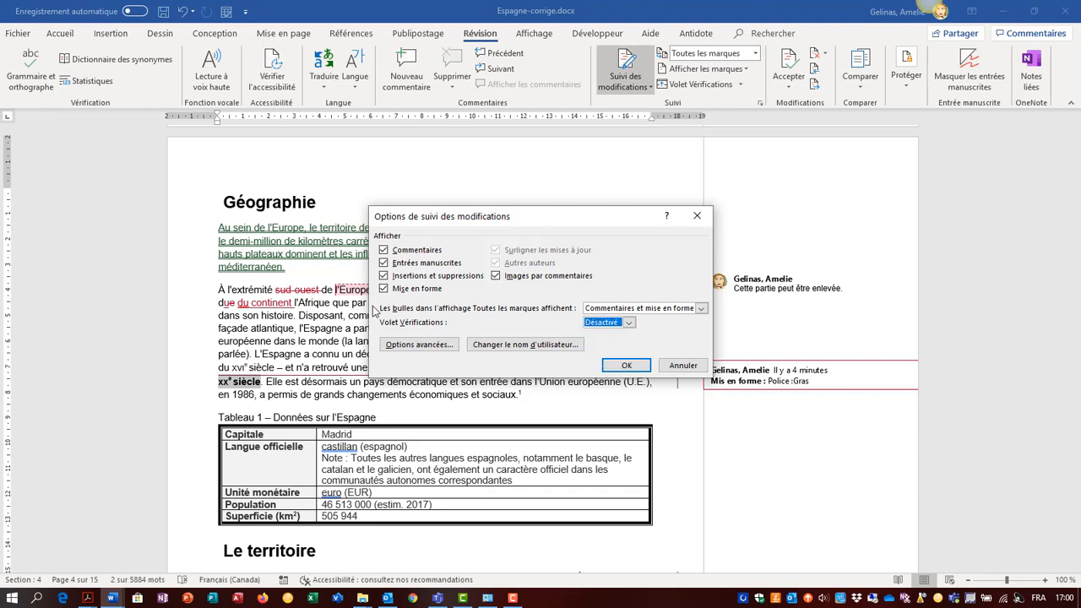
Open the advanced change tracking options and examine the mark styles and colours offered for Insertions and Suppressions
{"action": "left_click", "coordinate": [439, 346]}
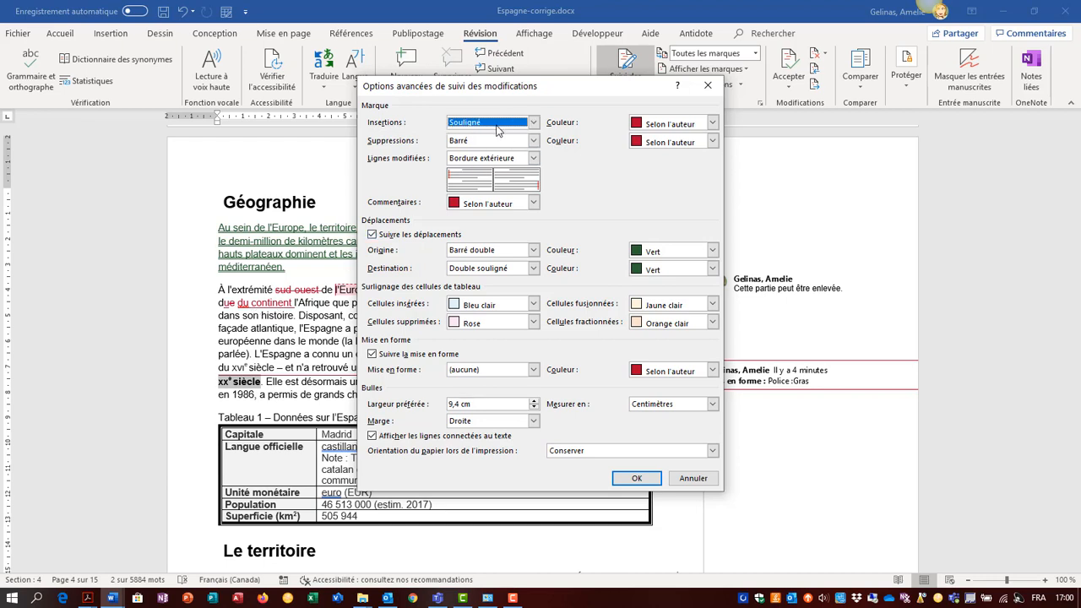
{"action": "left_click", "coordinate": [533, 124]}
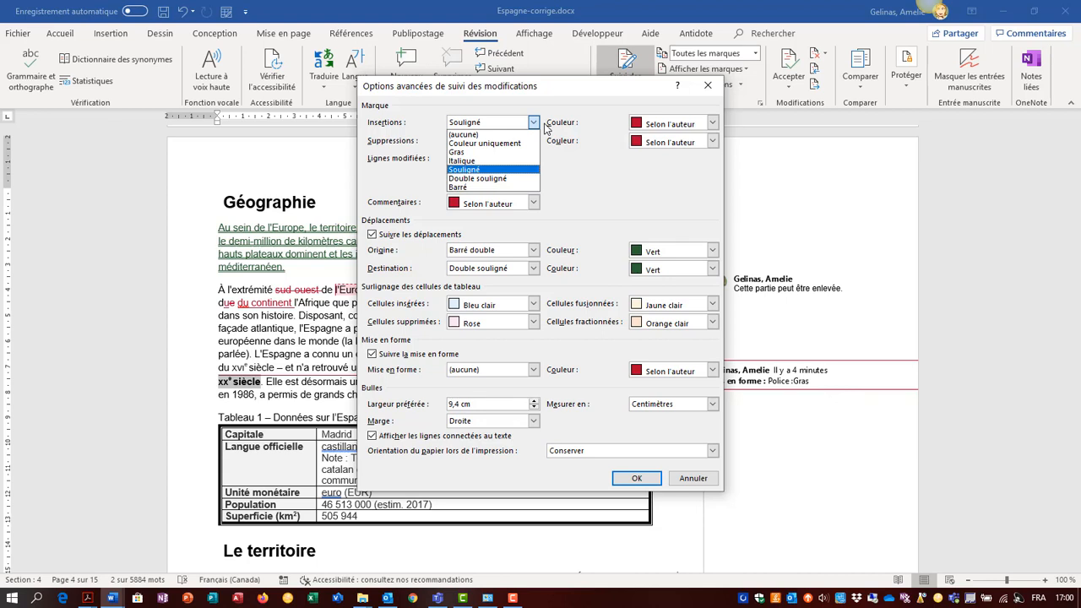
{"action": "left_click", "coordinate": [674, 125]}
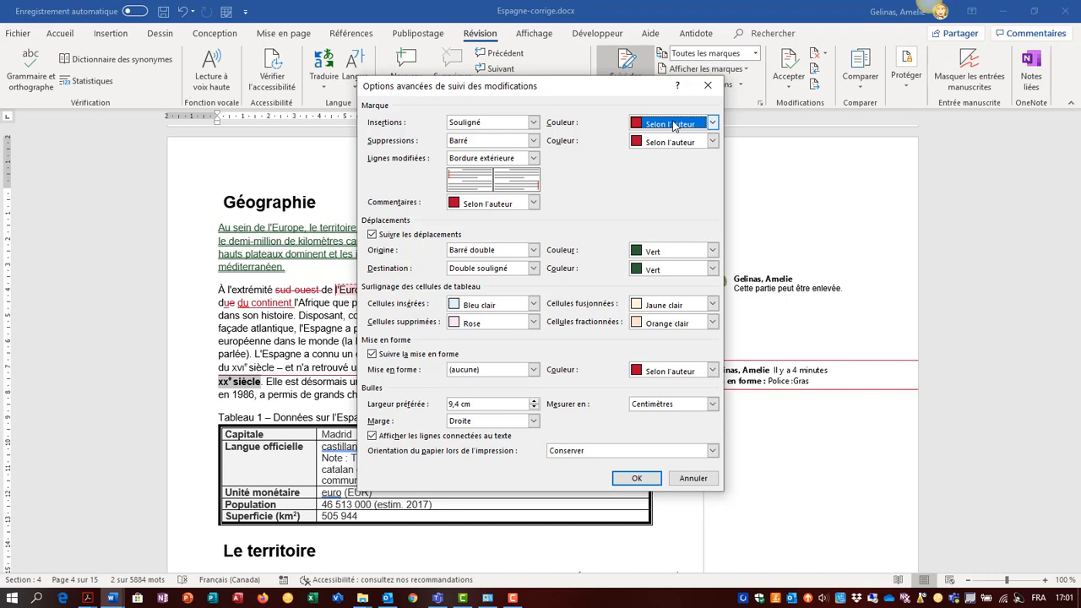
{"action": "left_click", "coordinate": [533, 141]}
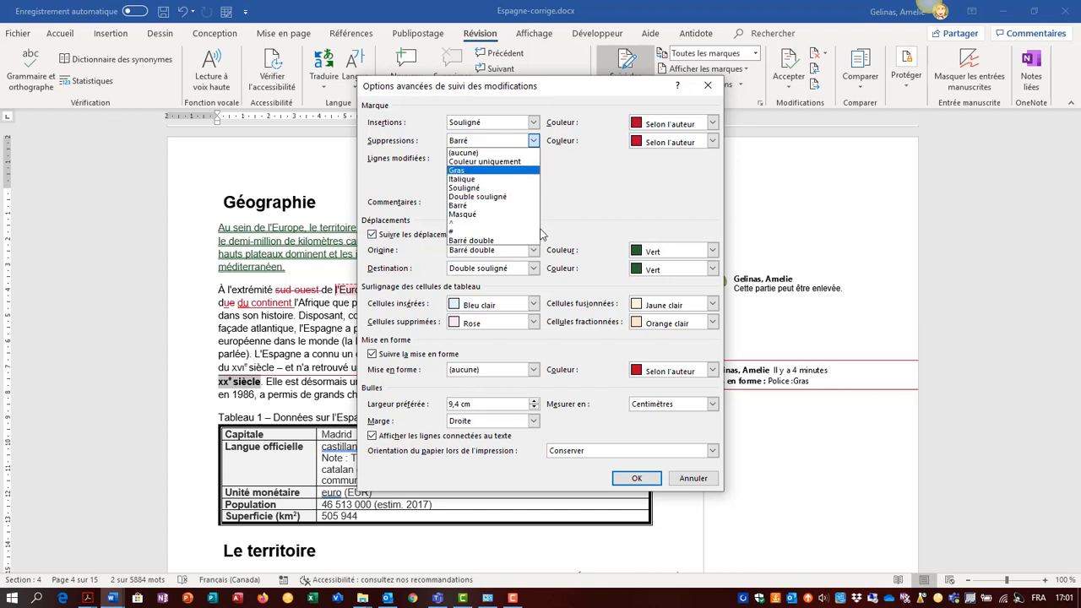
{"action": "left_click", "coordinate": [591, 166]}
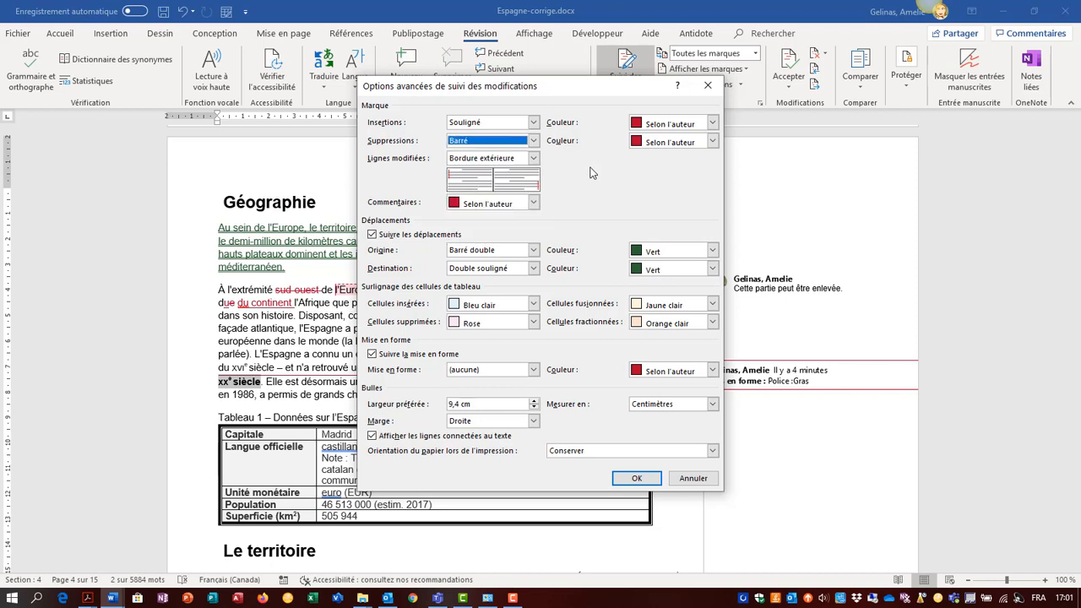
{"action": "left_click", "coordinate": [712, 140]}
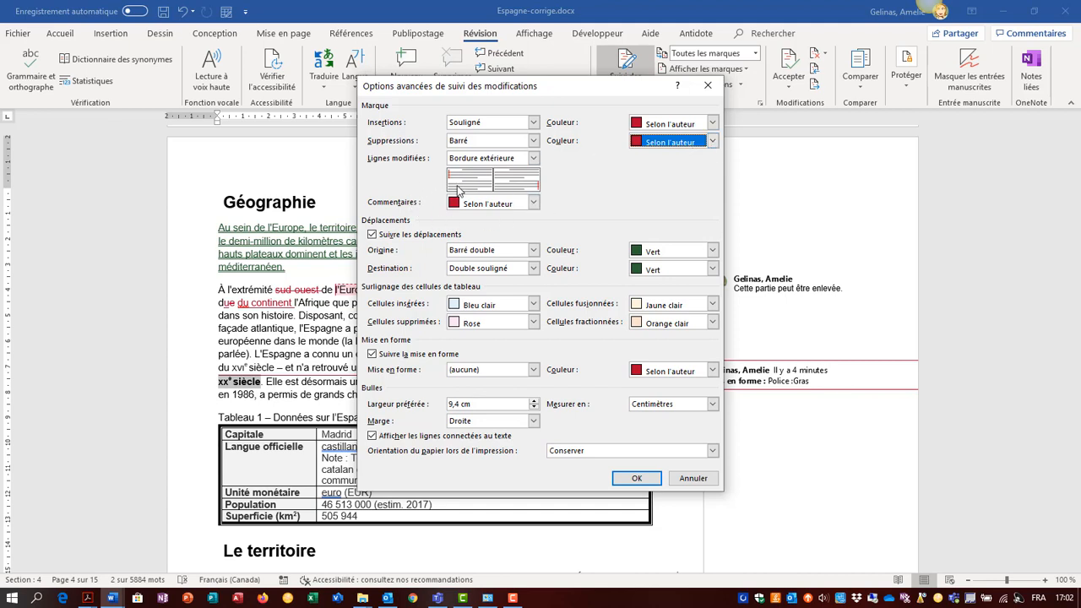
Examine the advanced settings for comment colour, the Origine mark of moved text and the deleted-cell colour, and confirm the advanced options
{"action": "left_click", "coordinate": [535, 205]}
{"action": "left_click", "coordinate": [539, 208]}
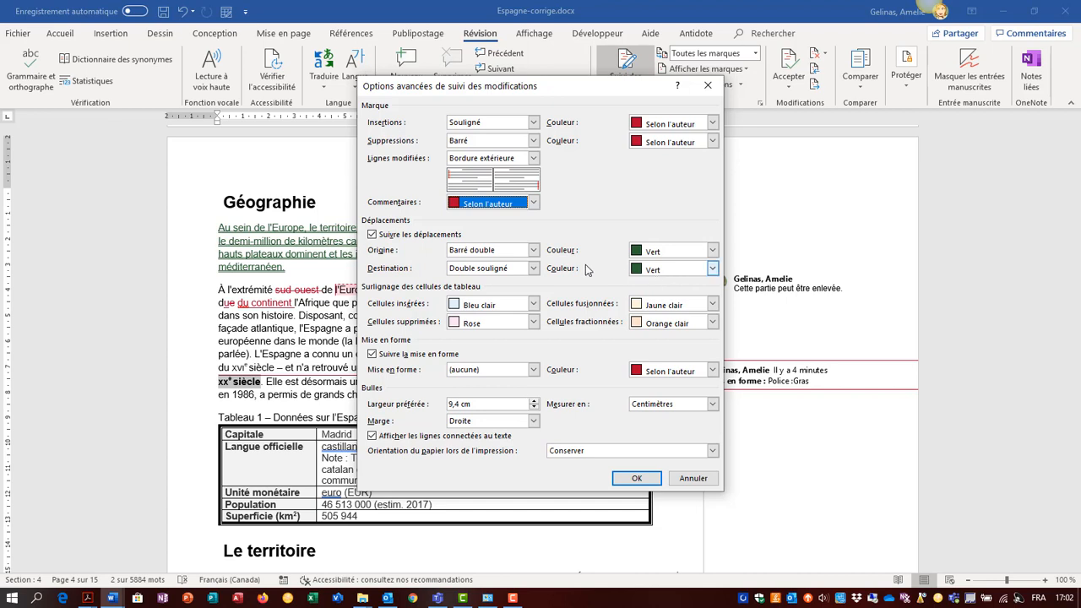
{"action": "left_click", "coordinate": [533, 251]}
{"action": "left_click", "coordinate": [535, 254]}
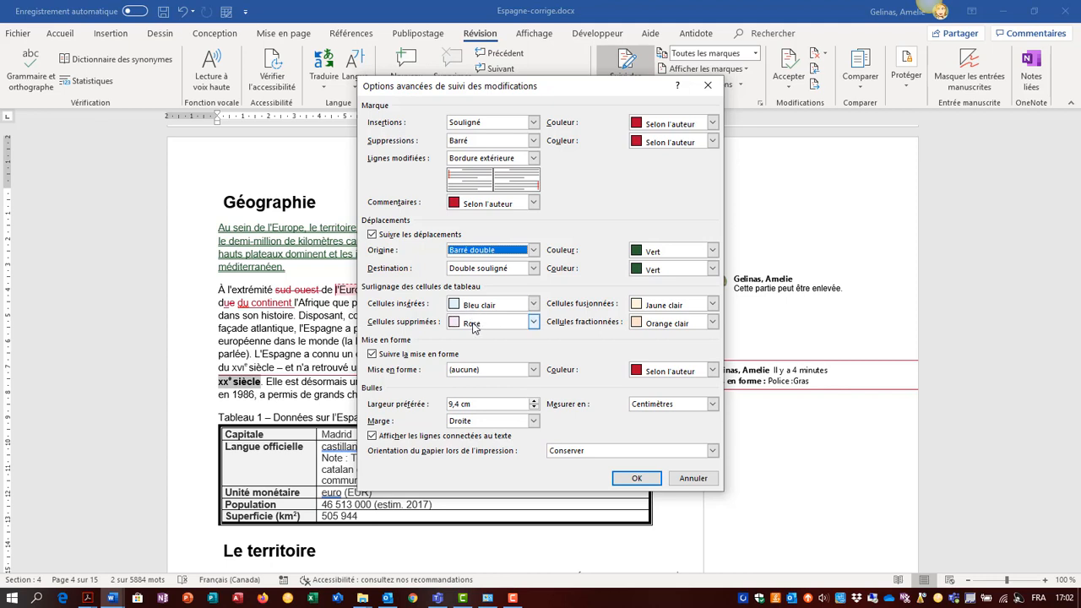
{"action": "left_click", "coordinate": [473, 325]}
{"action": "left_click", "coordinate": [555, 339]}
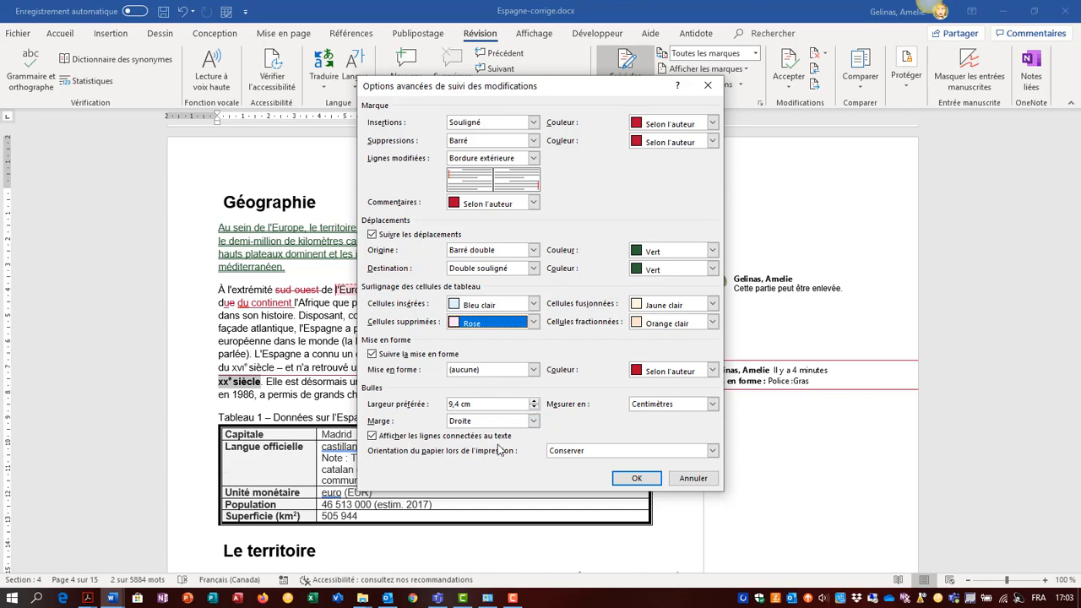
{"action": "left_click", "coordinate": [639, 479]}
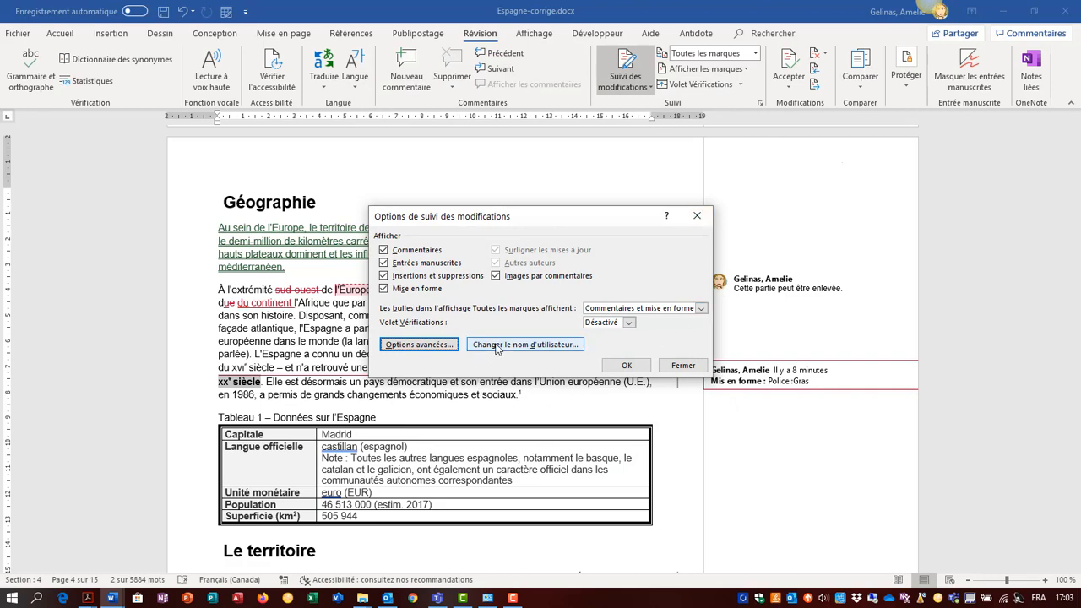
View the user name and initials settings in the general Word options, and close the change tracking options
{"action": "left_click", "coordinate": [511, 346]}
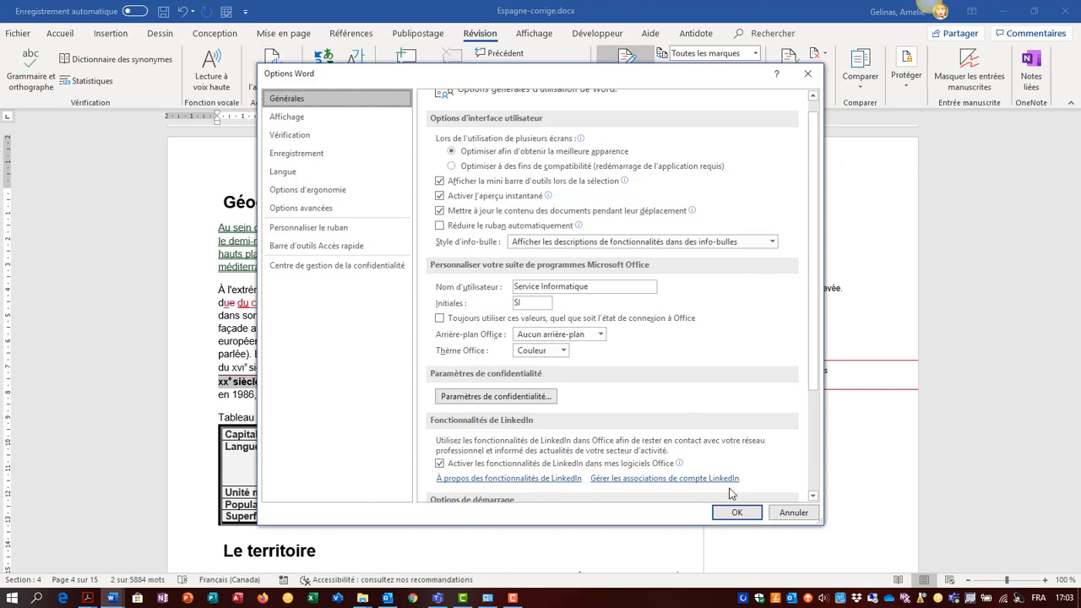
{"action": "left_click", "coordinate": [786, 517]}
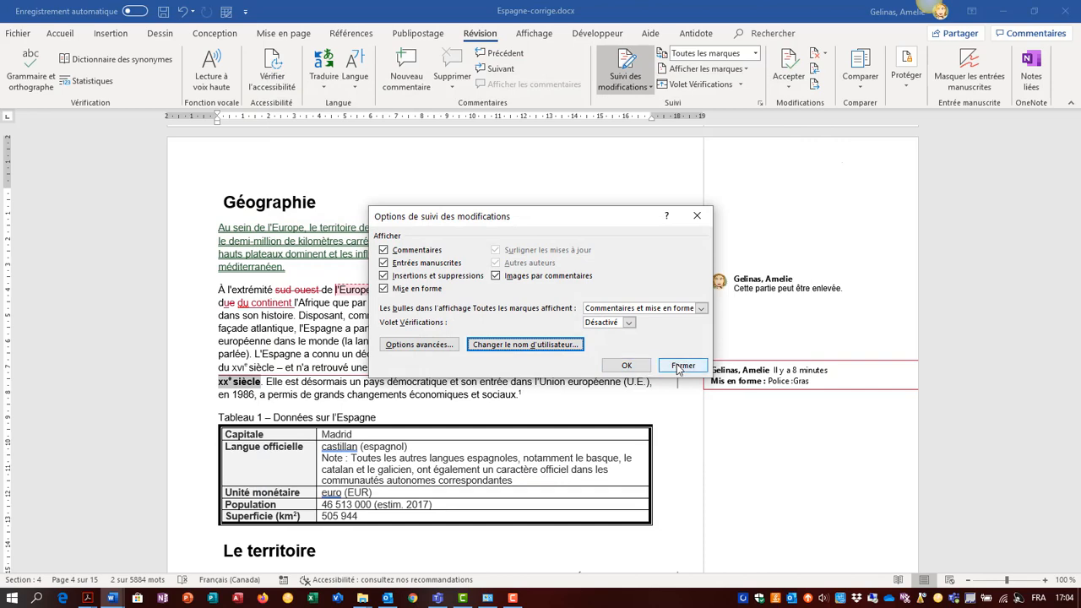
{"action": "left_click", "coordinate": [683, 365]}
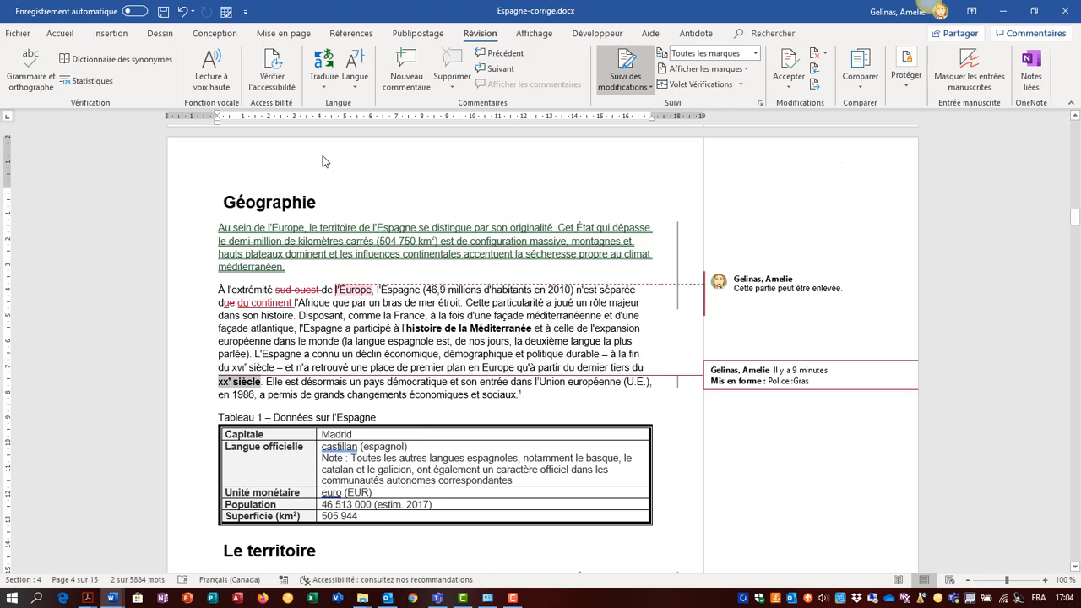
Place the cursor before the Géographie heading and look over the choices for accepting changes and for change tracking
{"action": "left_click", "coordinate": [221, 202]}
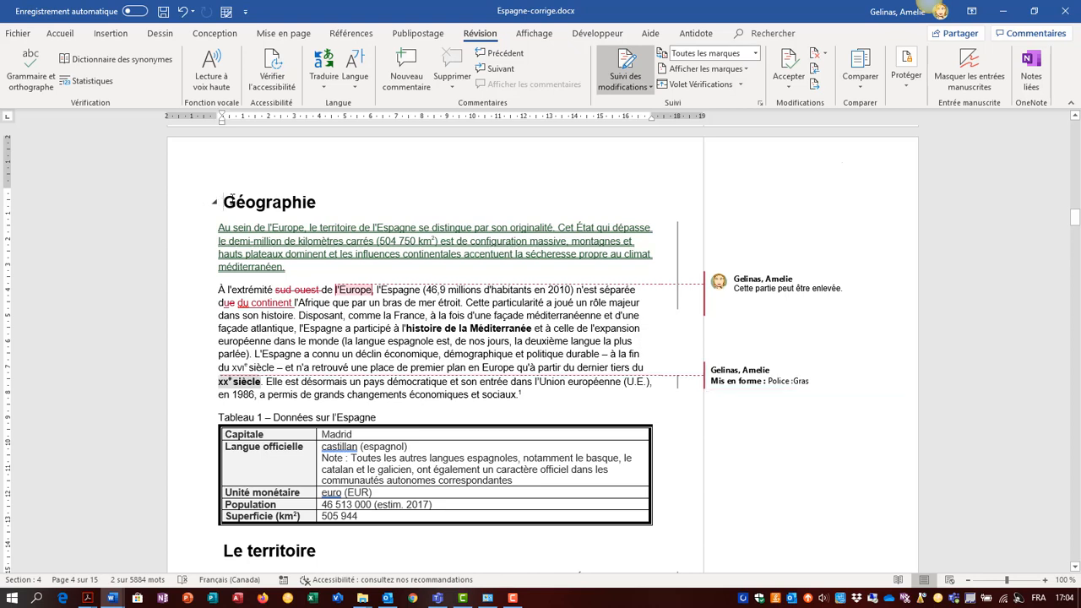
{"action": "left_click", "coordinate": [792, 89]}
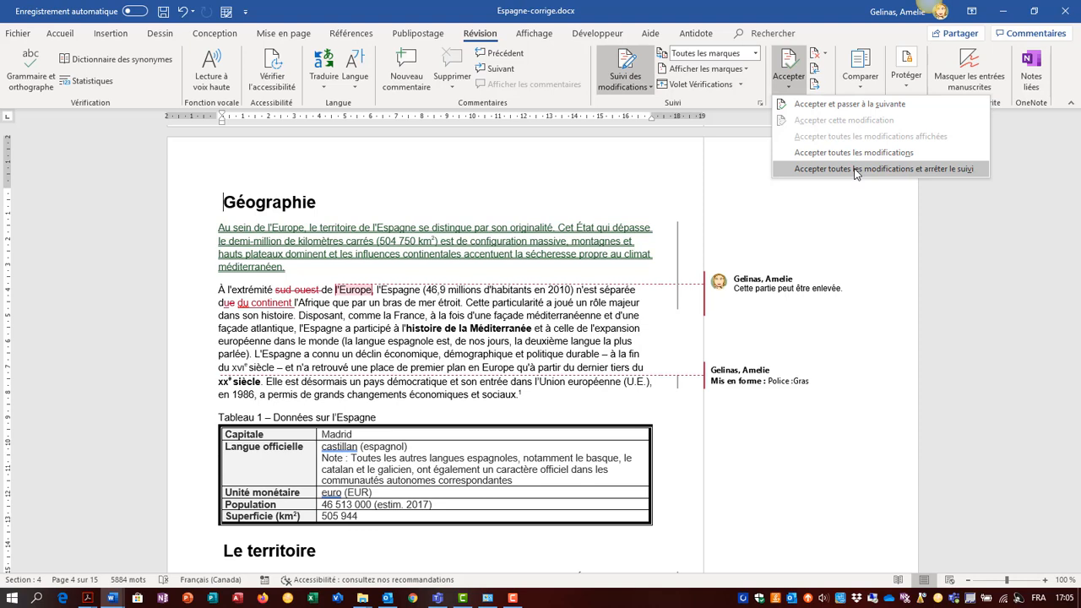
{"action": "left_click", "coordinate": [626, 85]}
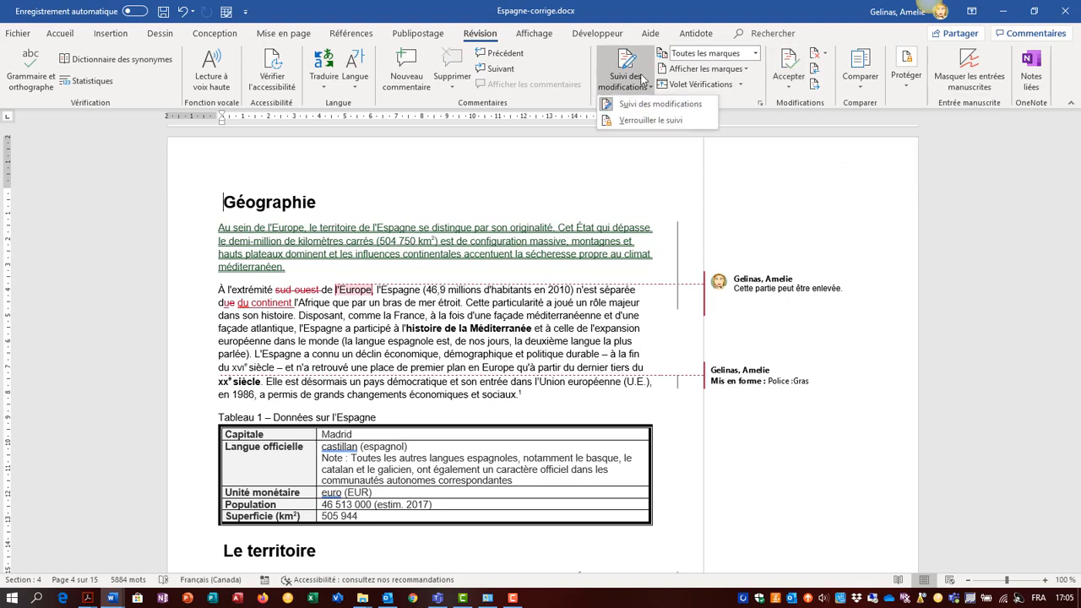
{"action": "left_click", "coordinate": [641, 79]}
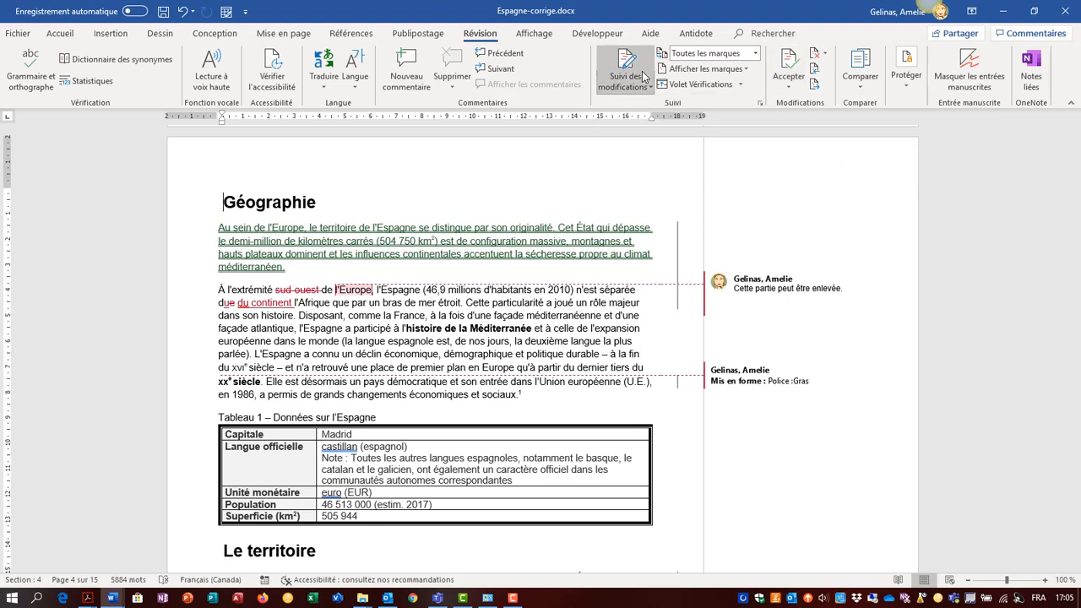
Find the first change after the Géographie heading, accept the moved paragraph and go to the following change
{"action": "left_click", "coordinate": [797, 81]}
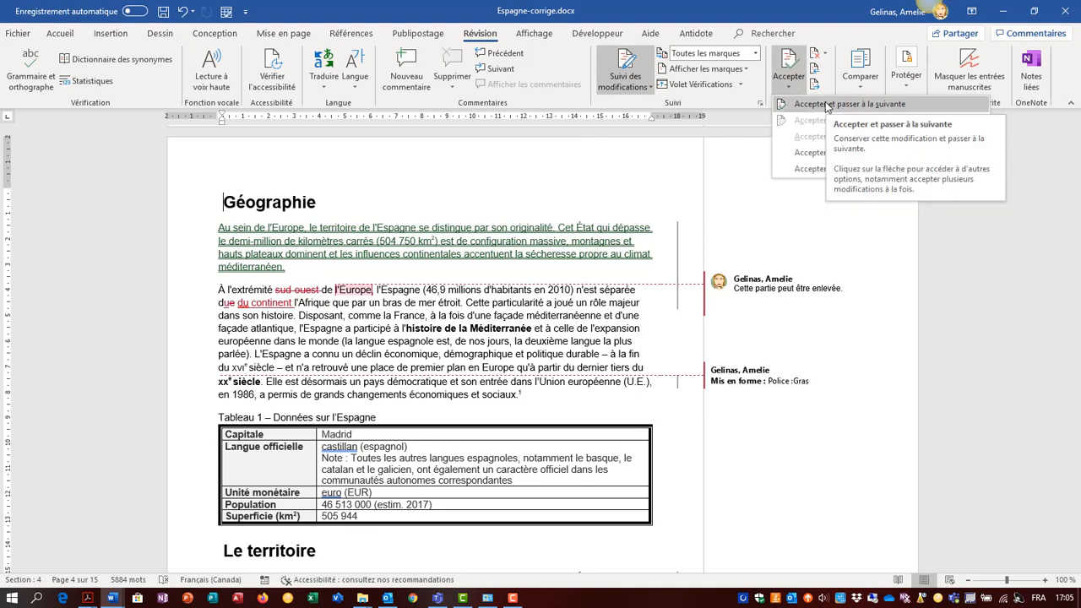
{"action": "left_click", "coordinate": [826, 105]}
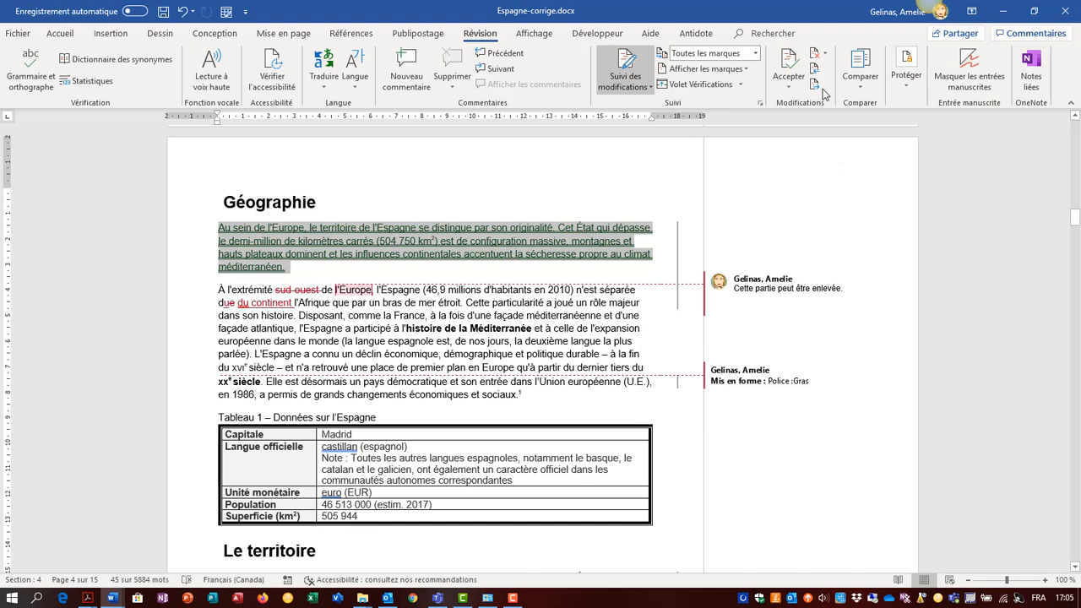
{"action": "left_click", "coordinate": [801, 88]}
{"action": "left_click", "coordinate": [825, 104]}
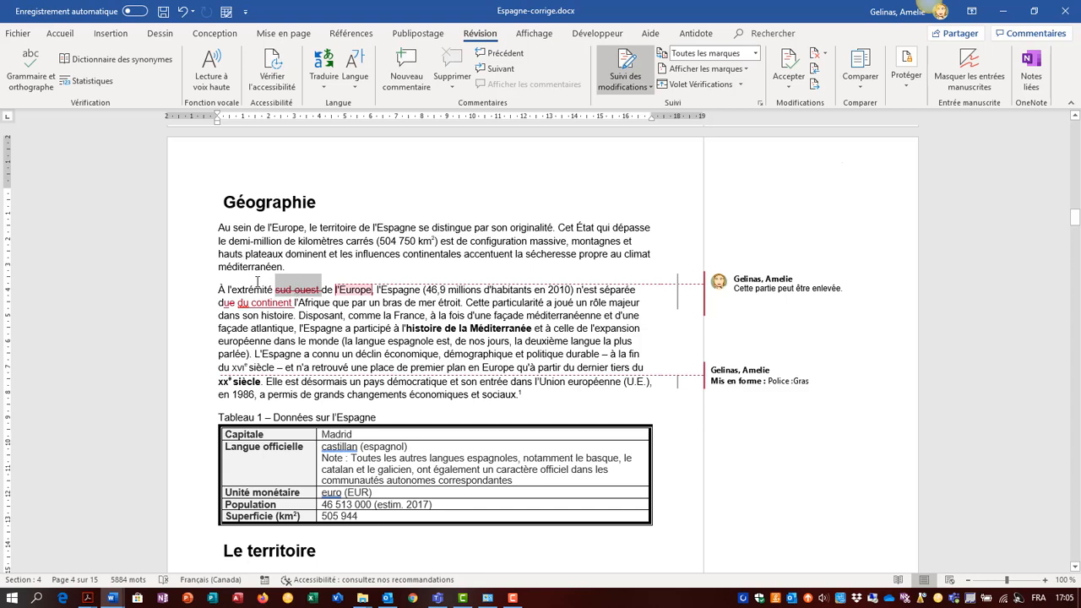
Accept the deletion of "sud-ouest" and continue past the comment on "l'Europe" to the following change
{"action": "left_click", "coordinate": [796, 86]}
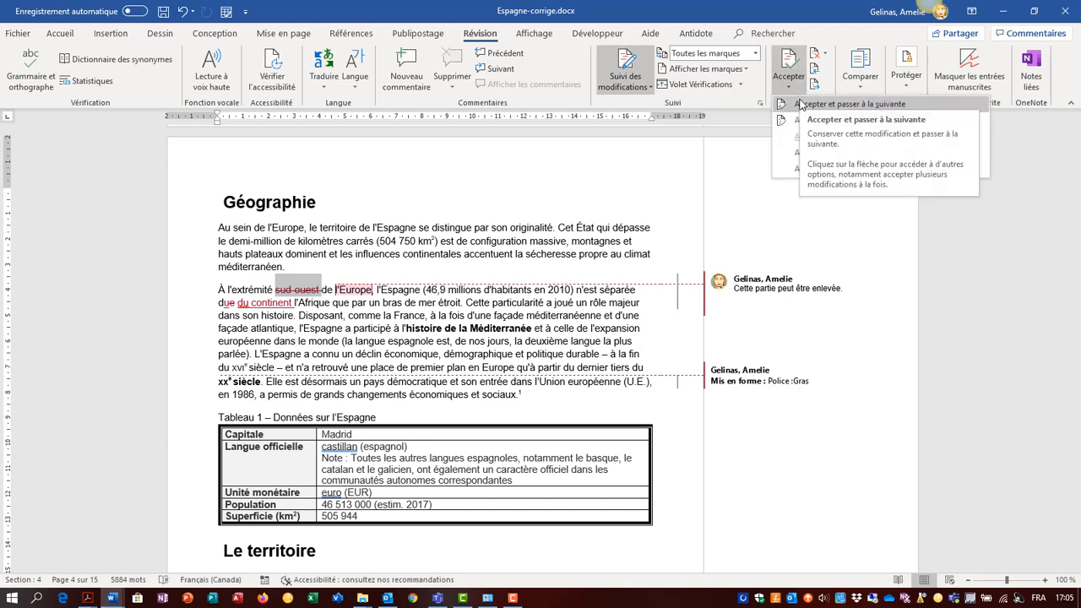
{"action": "left_click", "coordinate": [801, 105]}
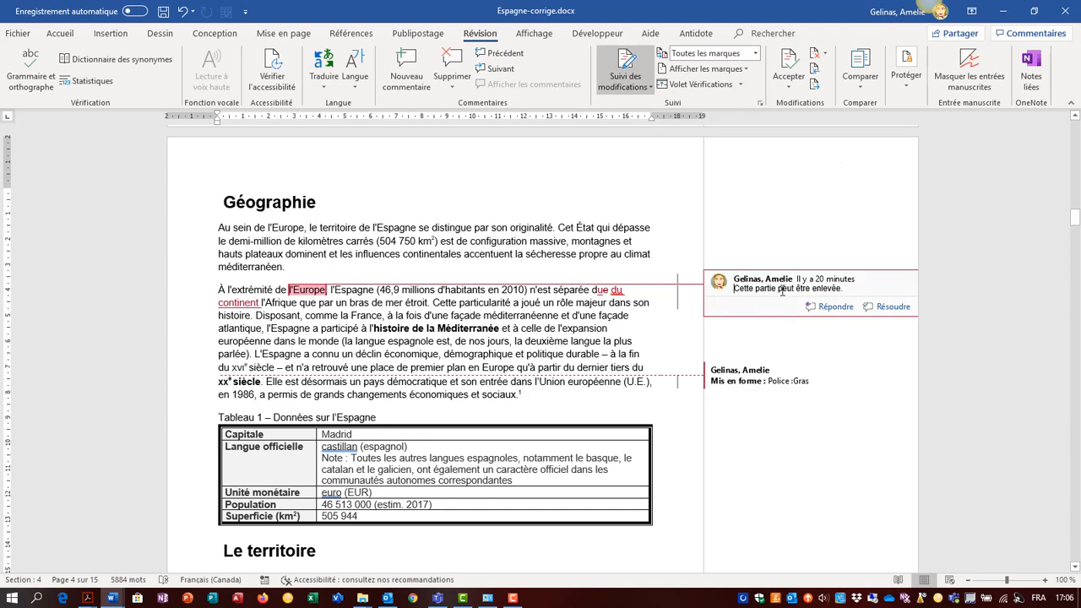
{"action": "left_click", "coordinate": [799, 94]}
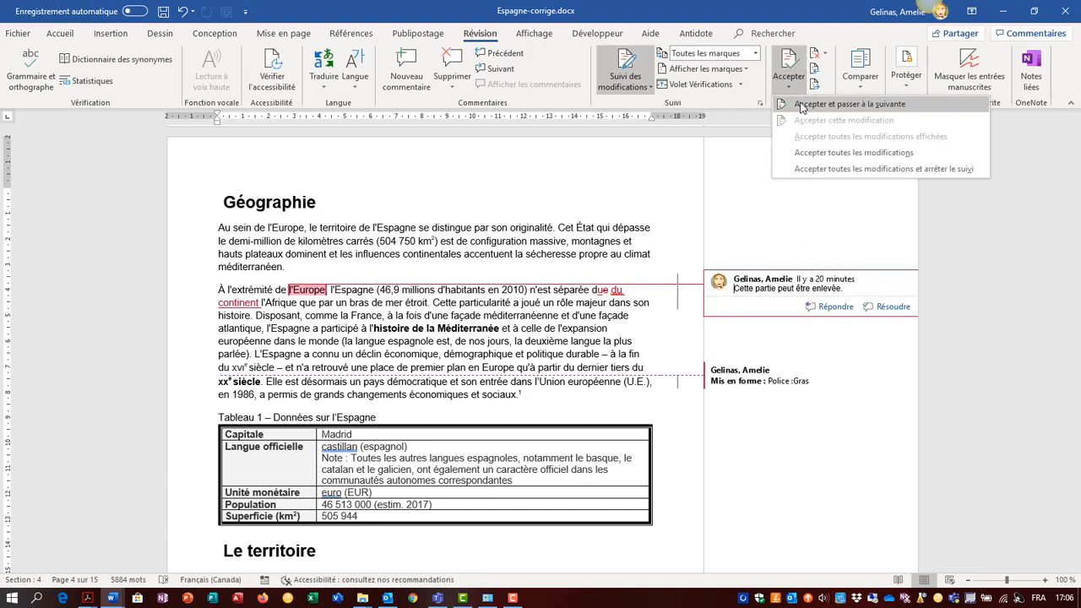
{"action": "left_click", "coordinate": [804, 104]}
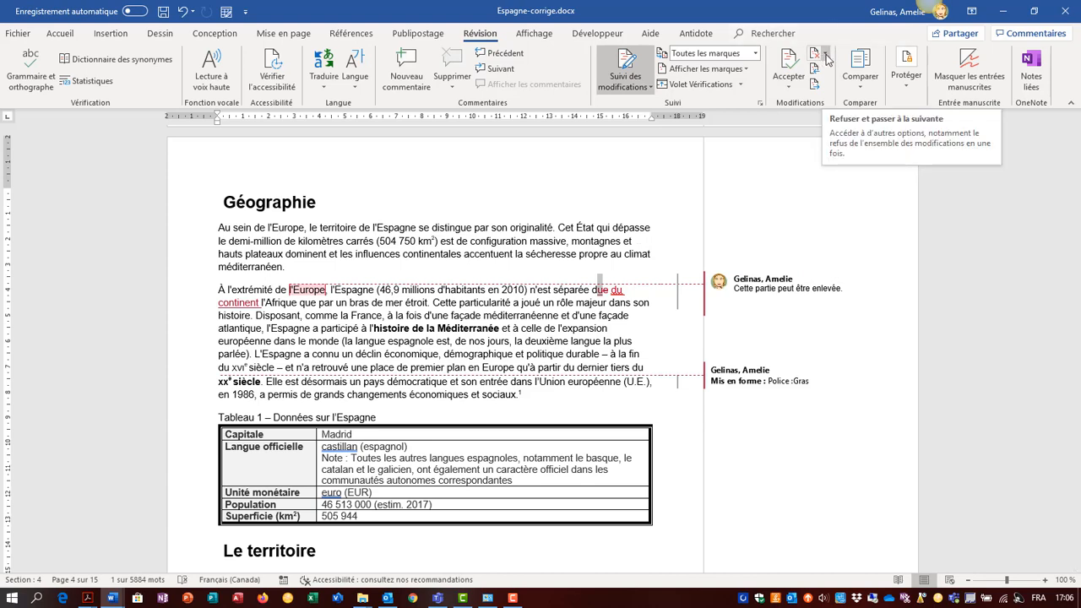
Reject in turn the inserted "u", the deleted "e" and the inserted "du continent" in the second Géographie paragraph
{"action": "left_click", "coordinate": [826, 55]}
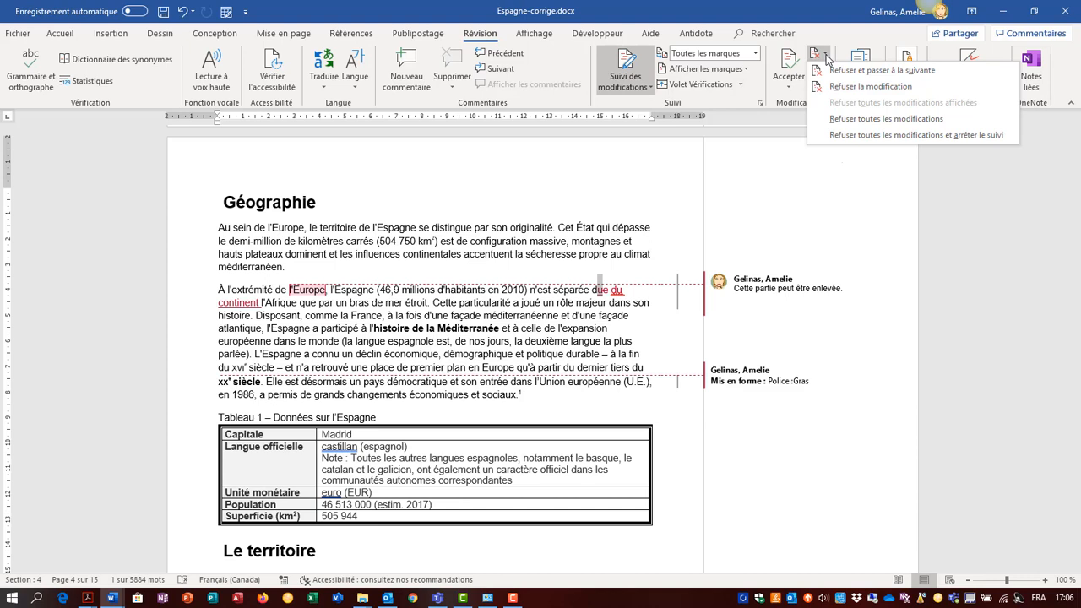
{"action": "left_click", "coordinate": [840, 71]}
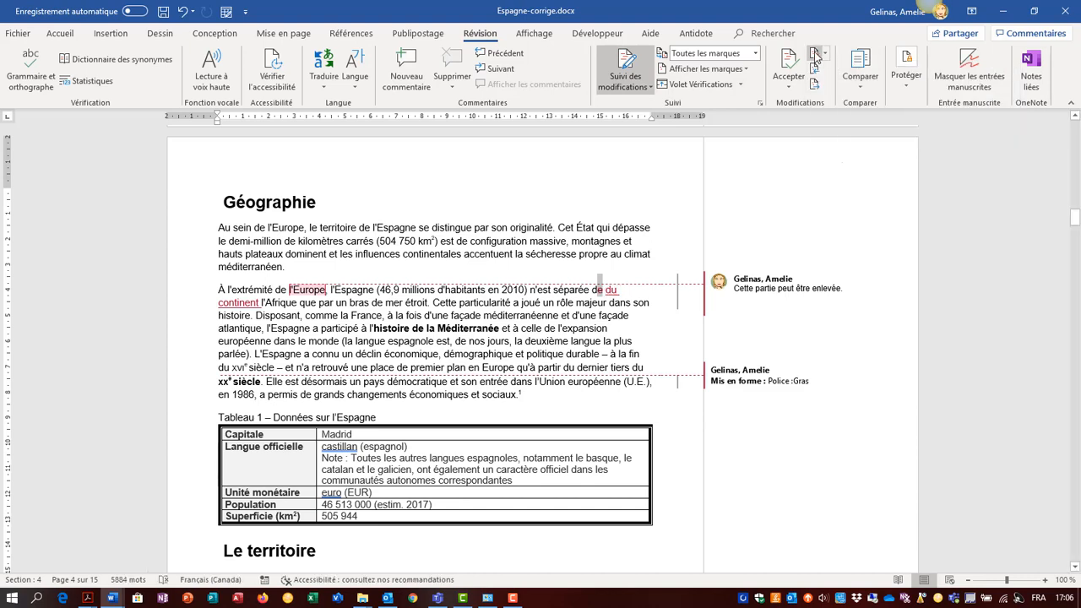
{"action": "left_click", "coordinate": [824, 55]}
{"action": "left_click", "coordinate": [835, 70]}
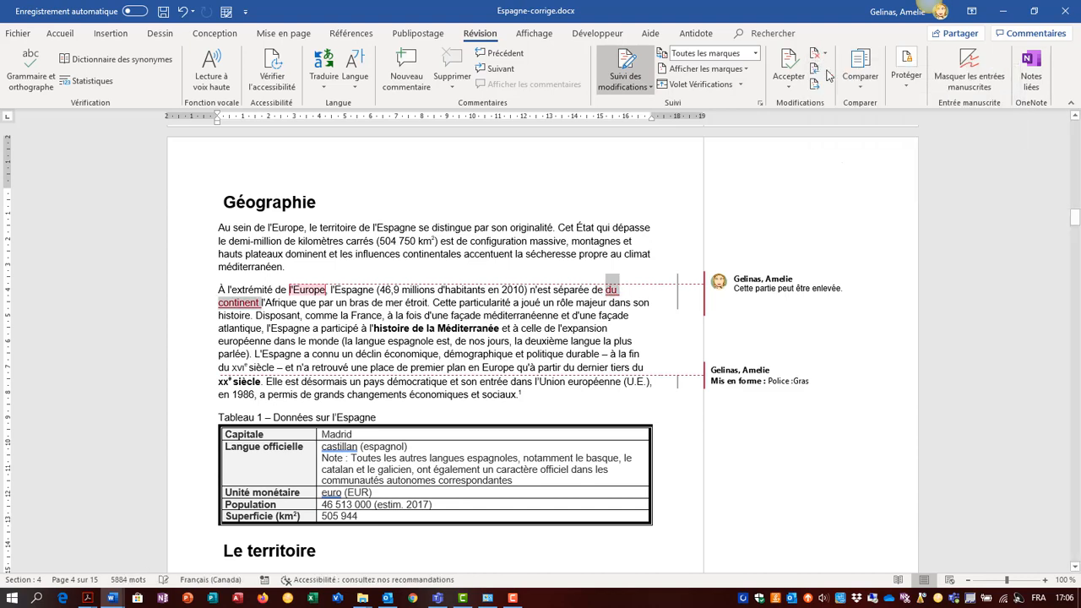
{"action": "left_click", "coordinate": [824, 54]}
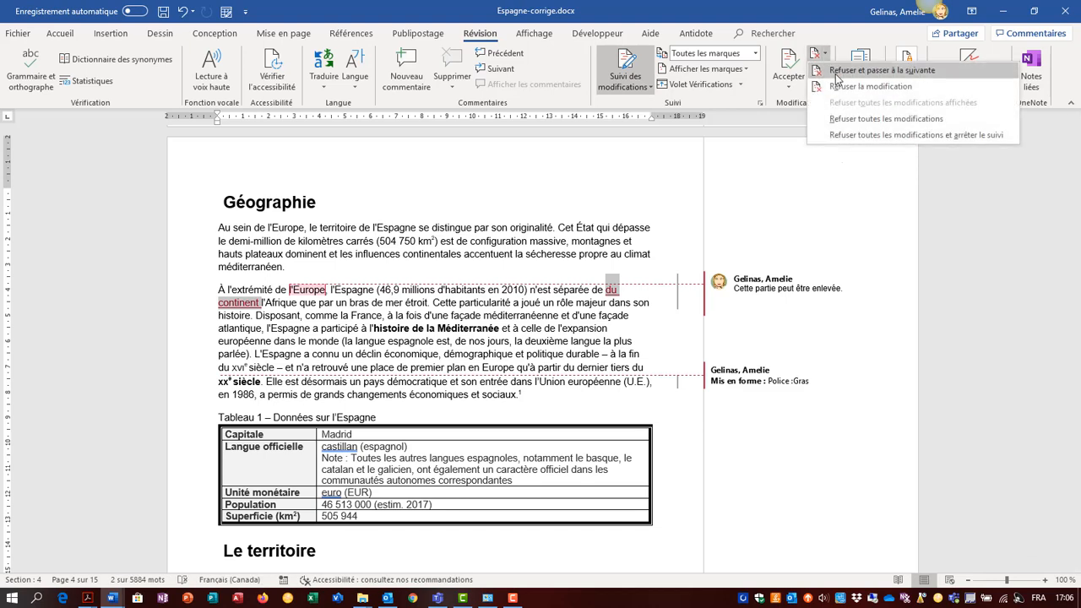
{"action": "left_click", "coordinate": [834, 70]}
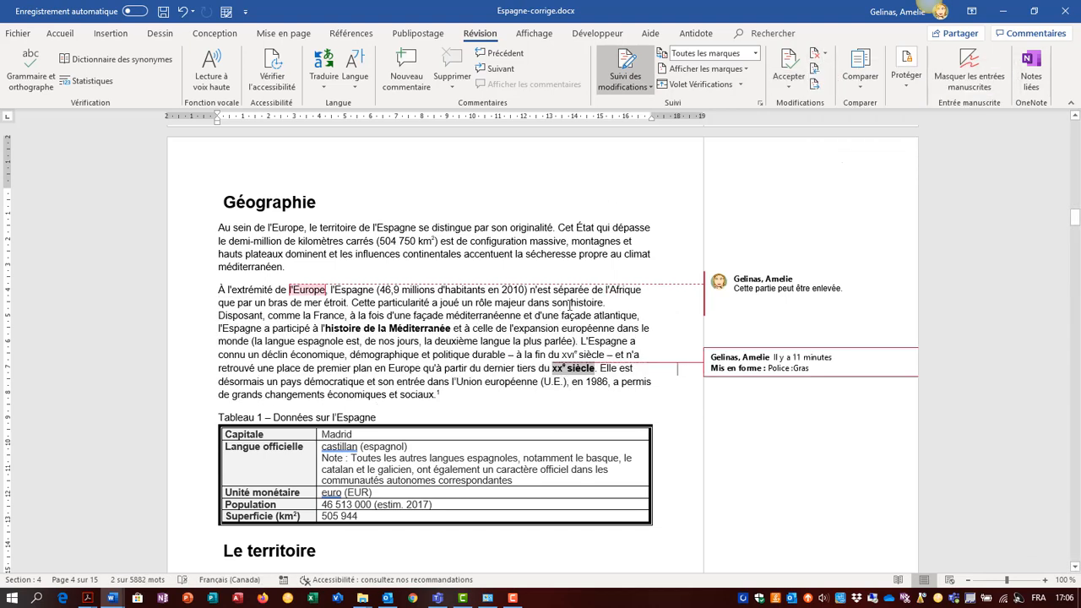